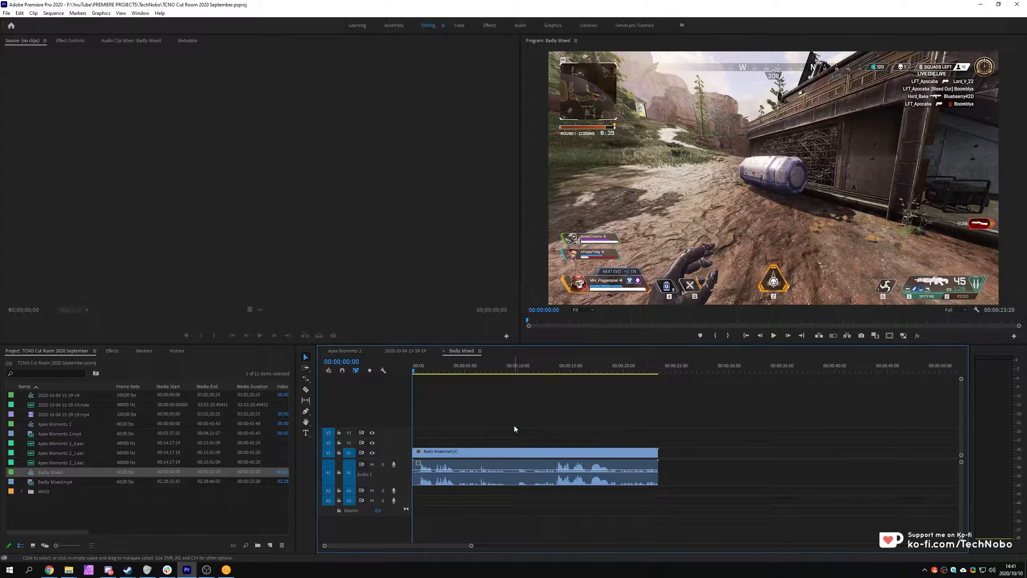
pyautogui.scroll(2, 501, 434)
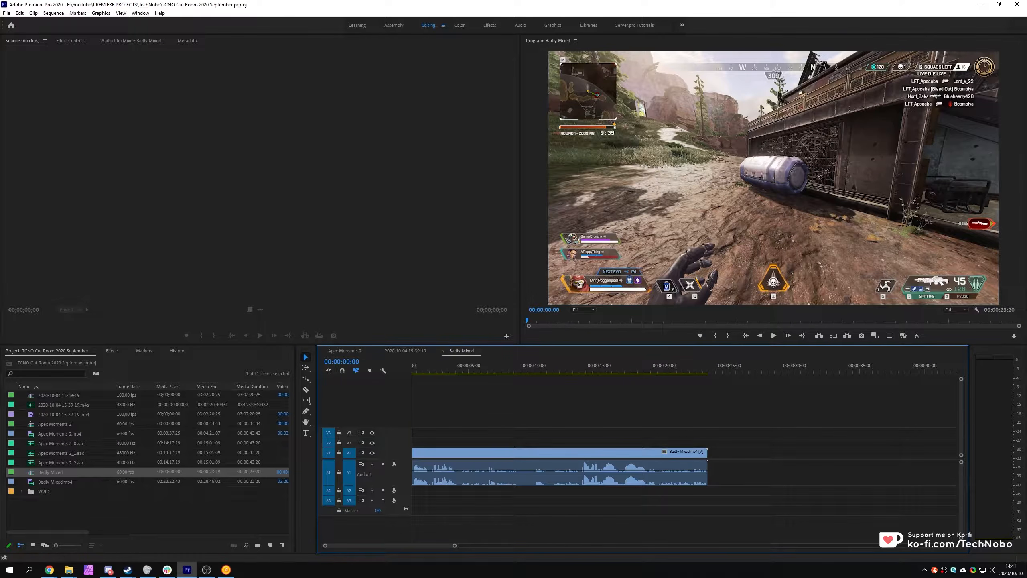
pyautogui.click(207, 570)
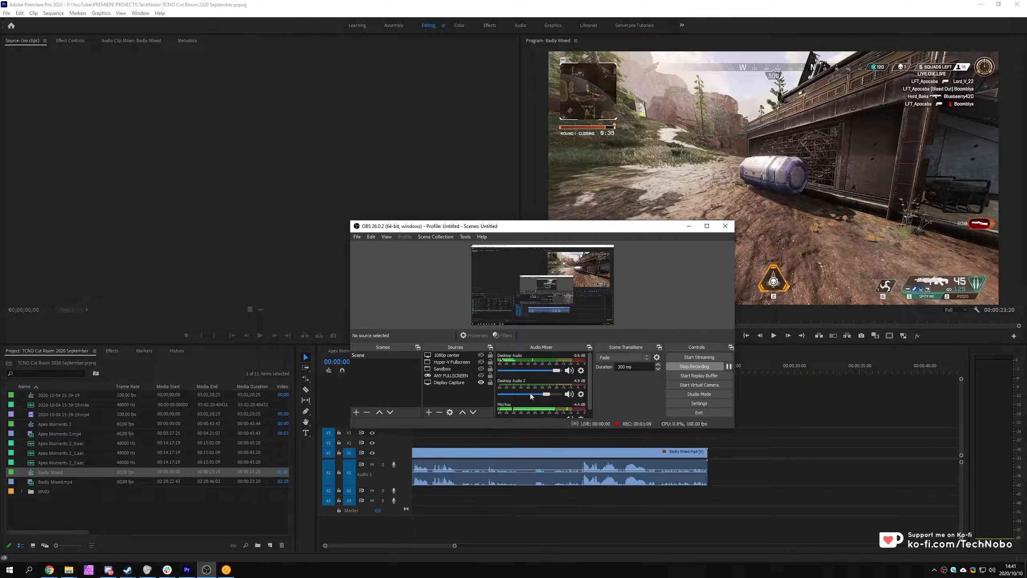
pyautogui.moveTo(579, 228); pyautogui.dragTo(1026, 268)
pyautogui.click(538, 426)
pyautogui.scroll(1, 503, 398)
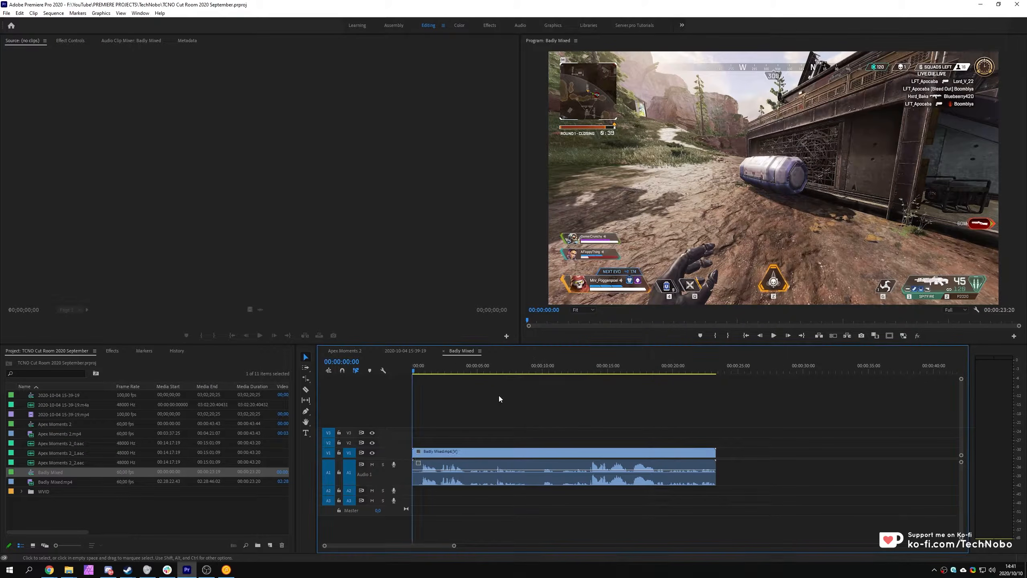
pyautogui.scroll(3, 404, 475)
pyautogui.scroll(3, 442, 480)
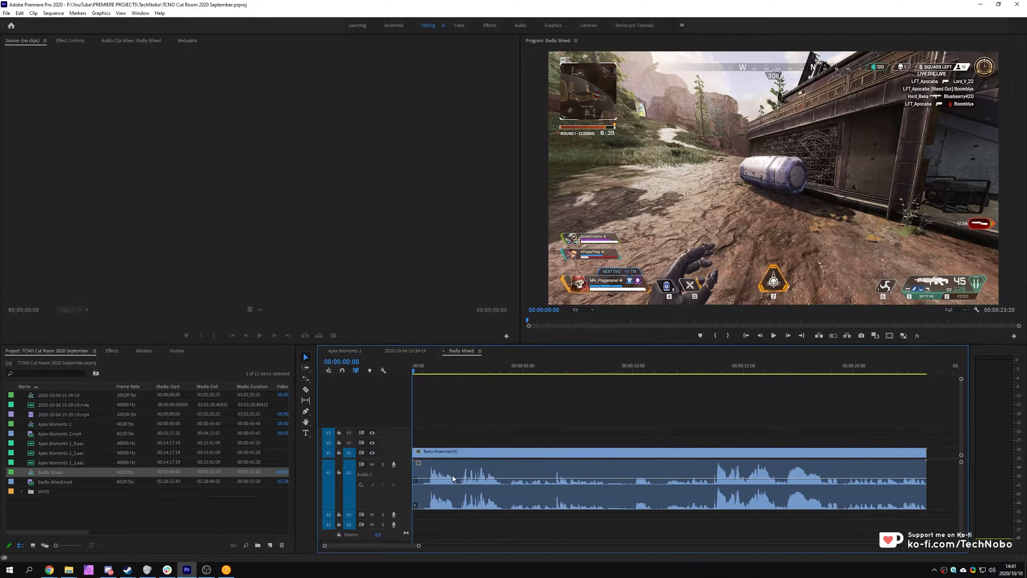
pyautogui.moveTo(415, 370); pyautogui.dragTo(439, 371)
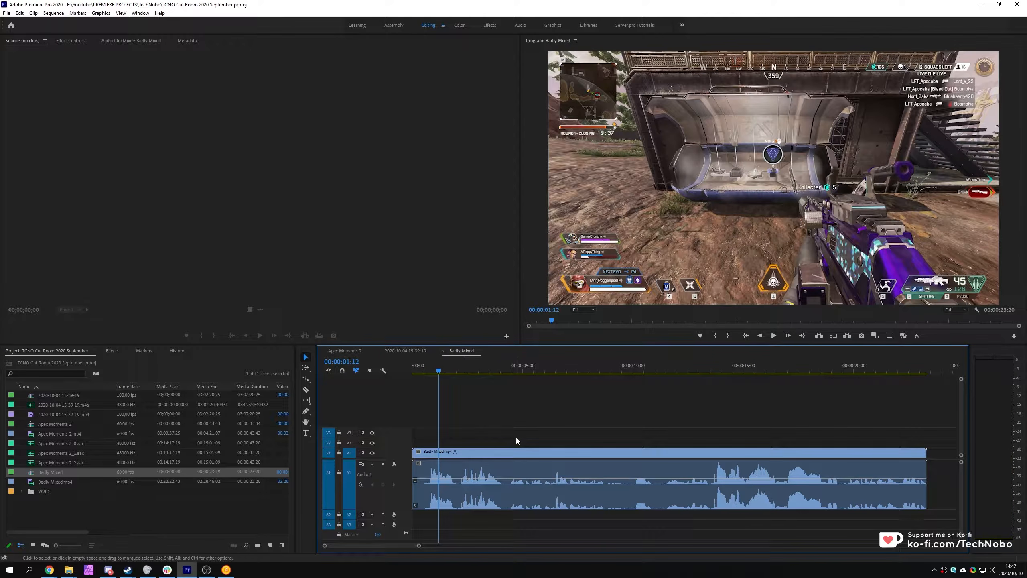
pyautogui.click(409, 351)
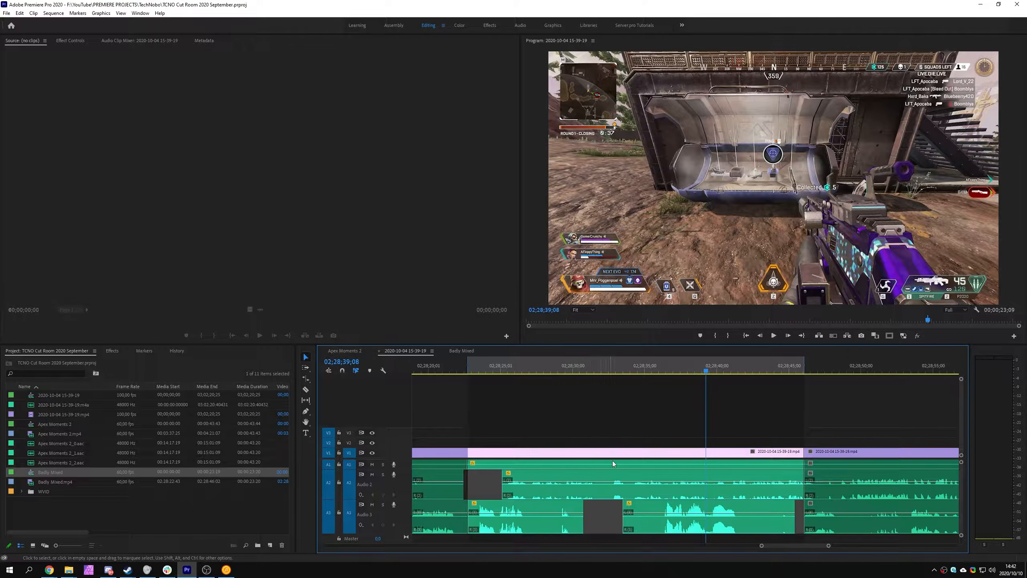
pyautogui.click(612, 485)
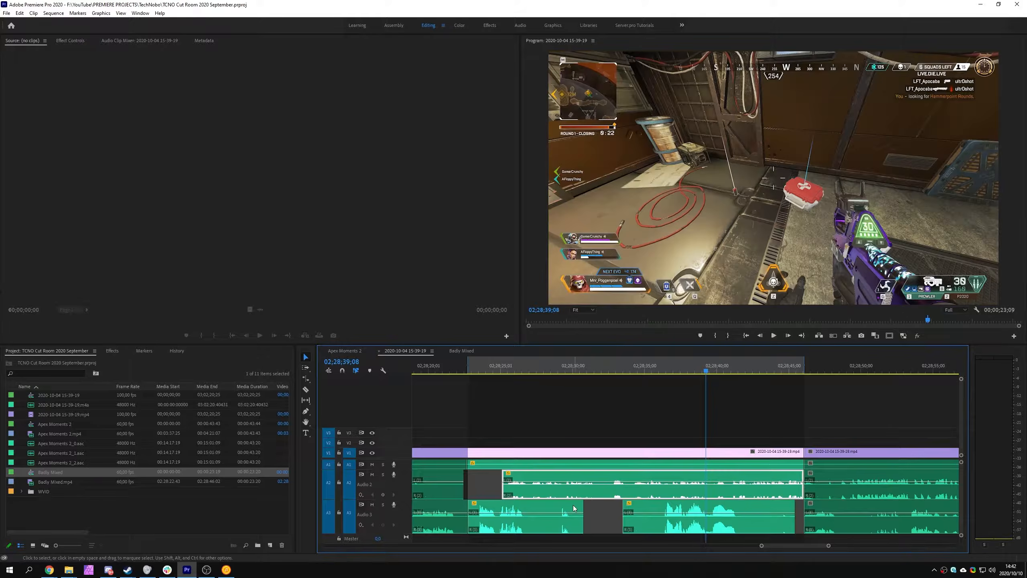
pyautogui.click(785, 530)
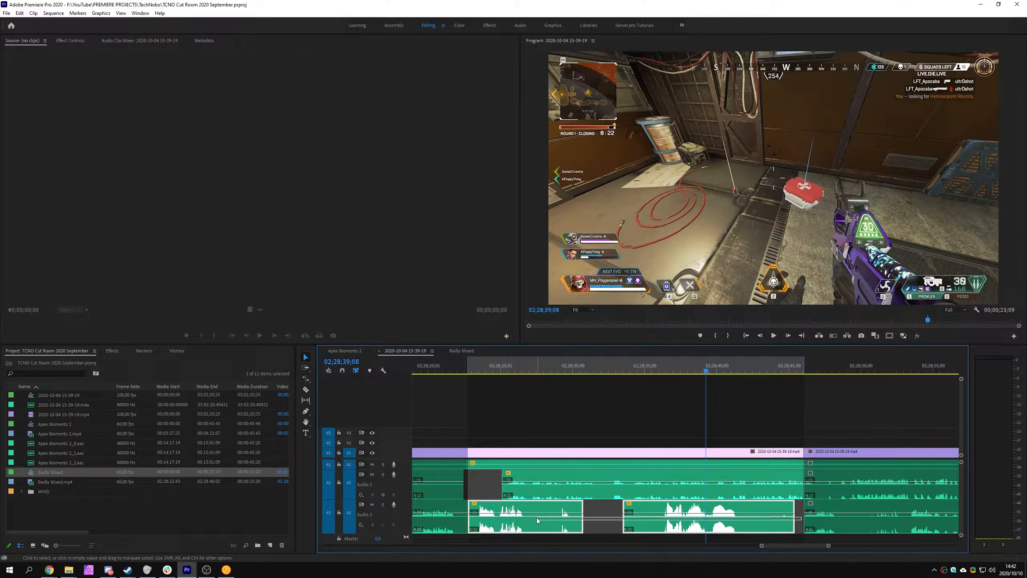
pyautogui.press('g')
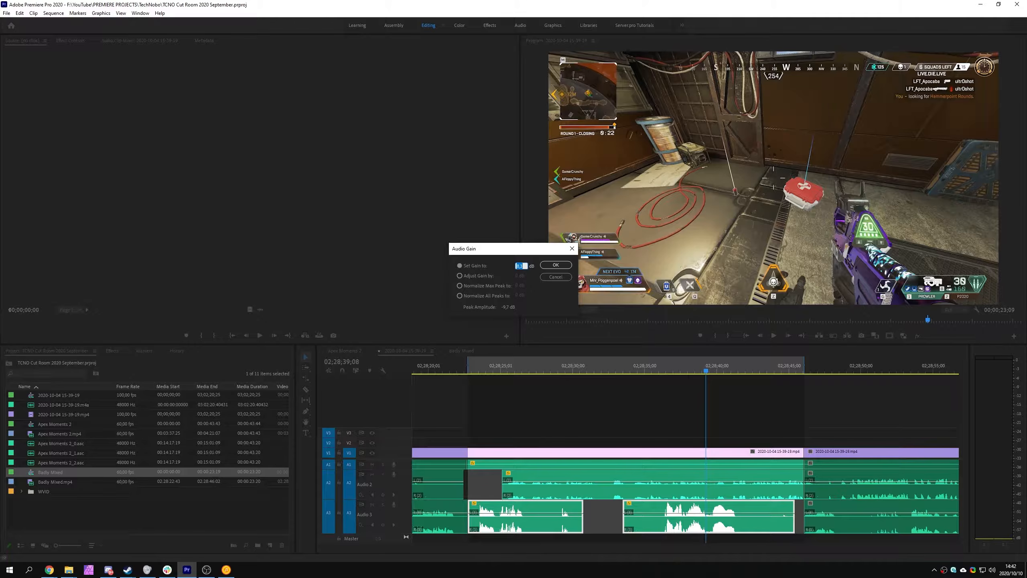
pyautogui.press('Return')
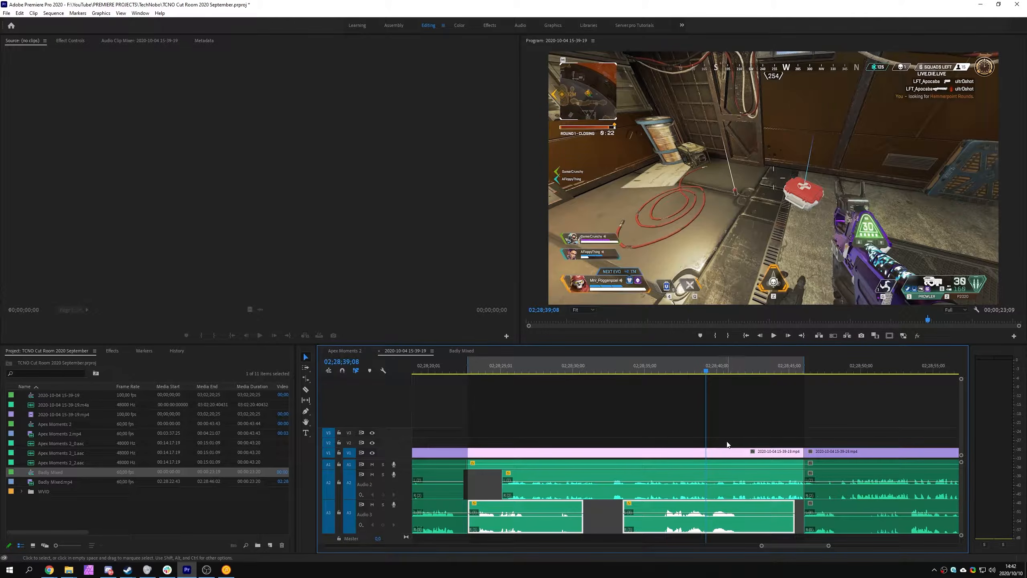
# - Return to the Badly Mixed sequence and play it from the beginning to hear the unbalanced audio
pyautogui.click(462, 351)
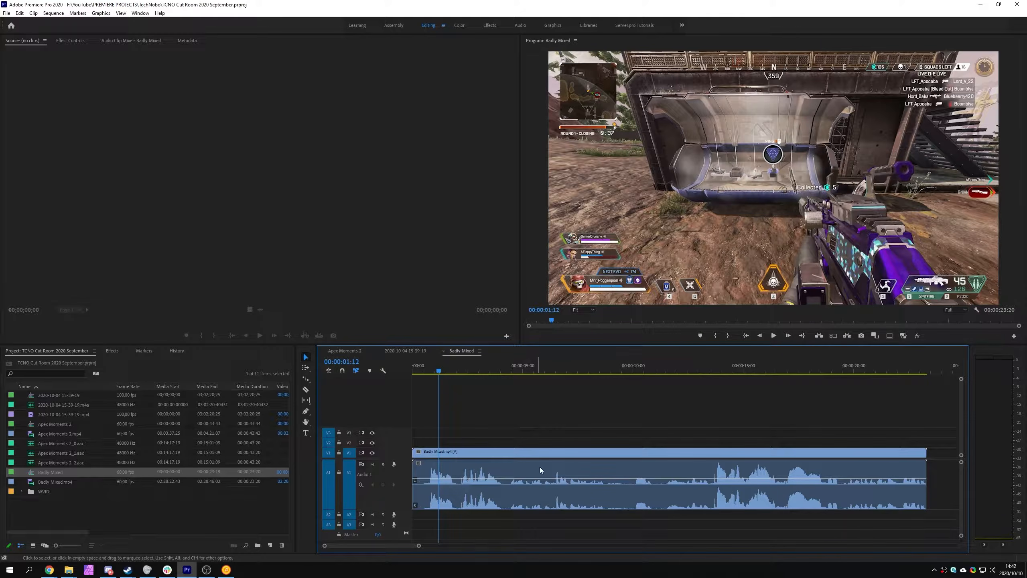
pyautogui.click(643, 472)
pyautogui.click(558, 433)
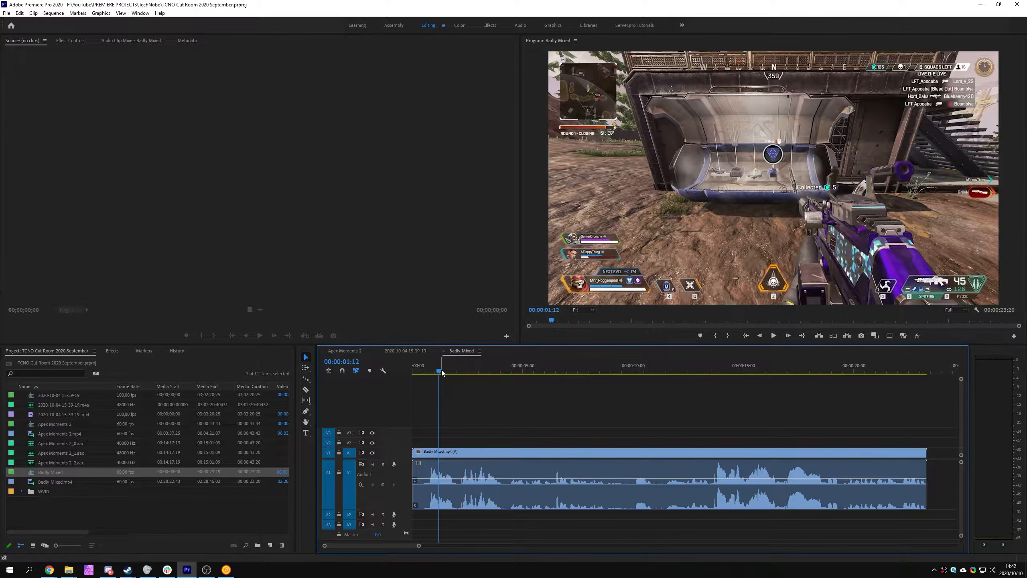
pyautogui.moveTo(445, 371); pyautogui.dragTo(411, 378)
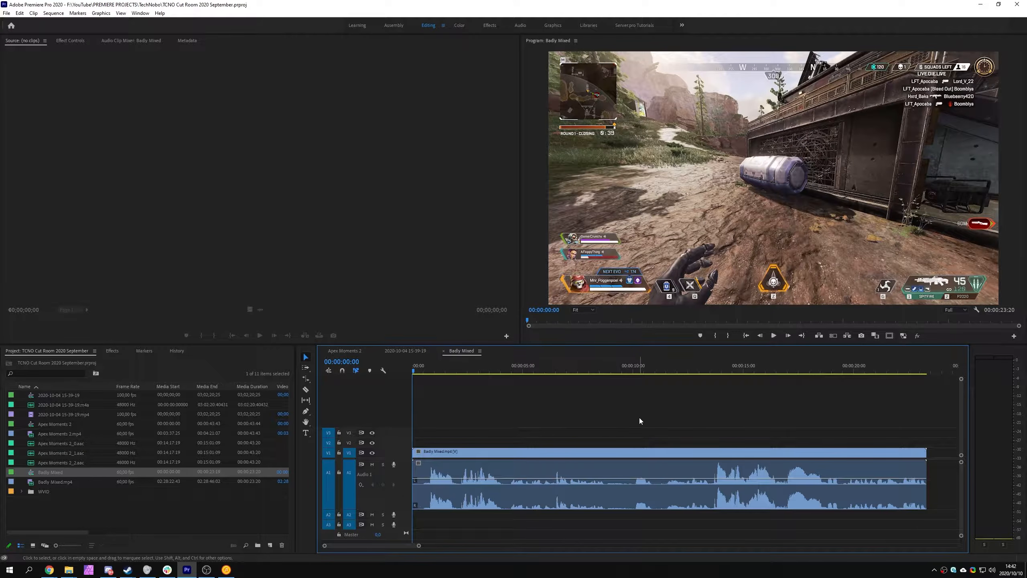
pyautogui.press('space')
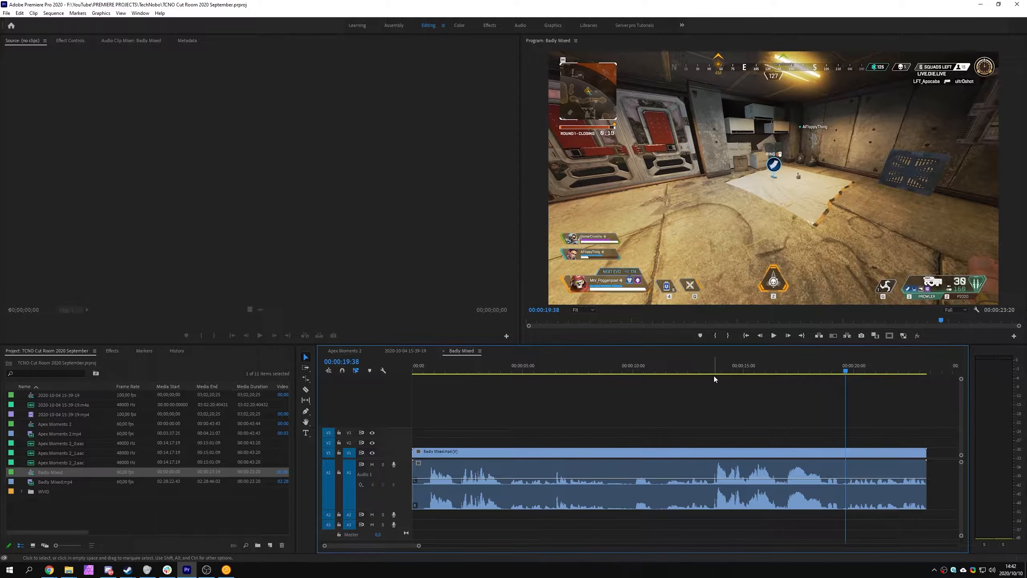
# - Step the playhead back through the Badly Mixed sequence to 00:00:04:20 and check the clip's audio waveform
pyautogui.click(708, 373)
pyautogui.click(617, 373)
pyautogui.click(508, 372)
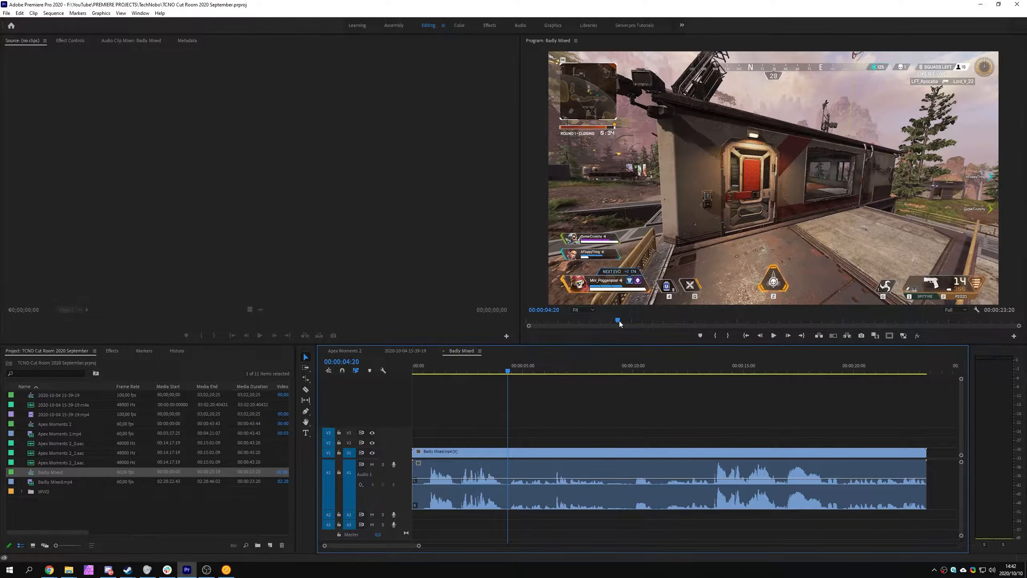
pyautogui.click(628, 472)
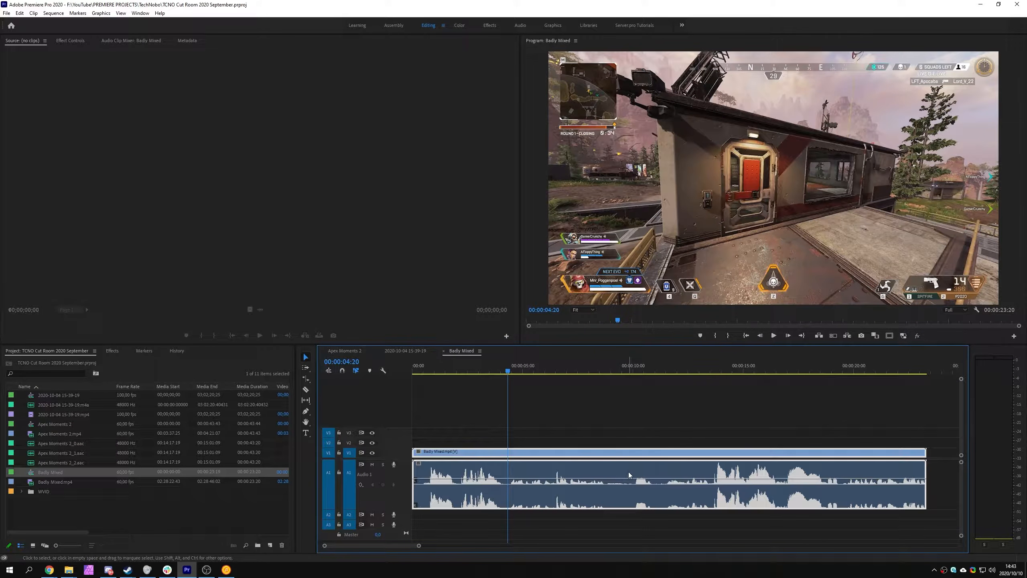
pyautogui.click(655, 434)
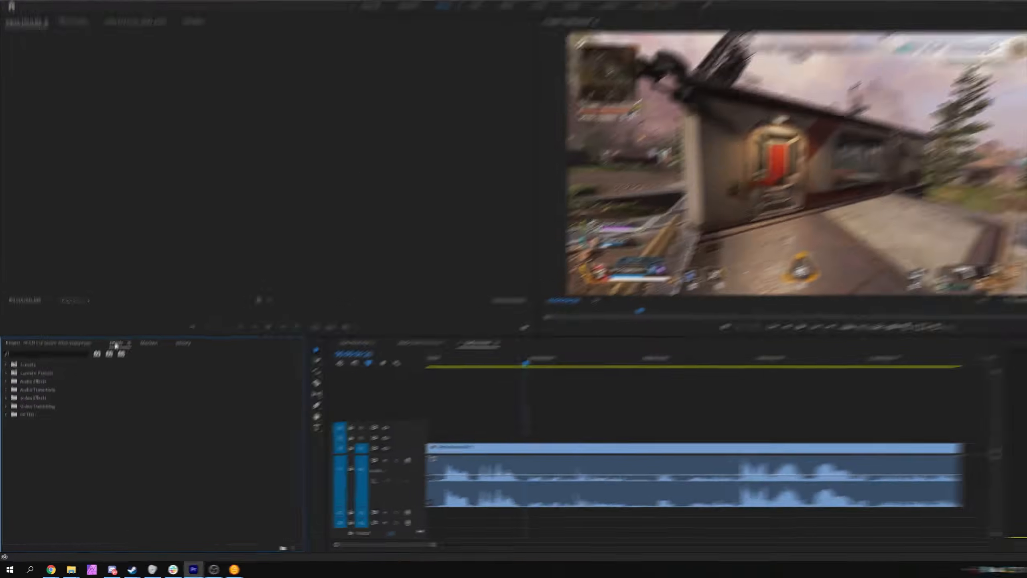
# - Find the Dynamics Processing audio effect by searching "dynamic" and apply it to the Badly Mixed clip's audio
pyautogui.click(112, 350)
pyautogui.click(72, 361)
pyautogui.write('dynamic')
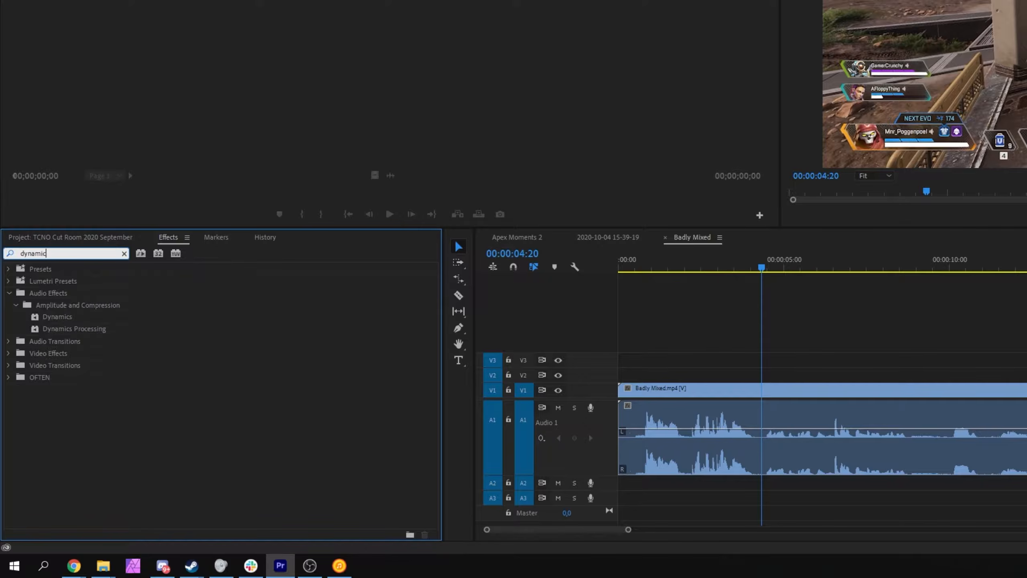
pyautogui.click(82, 329)
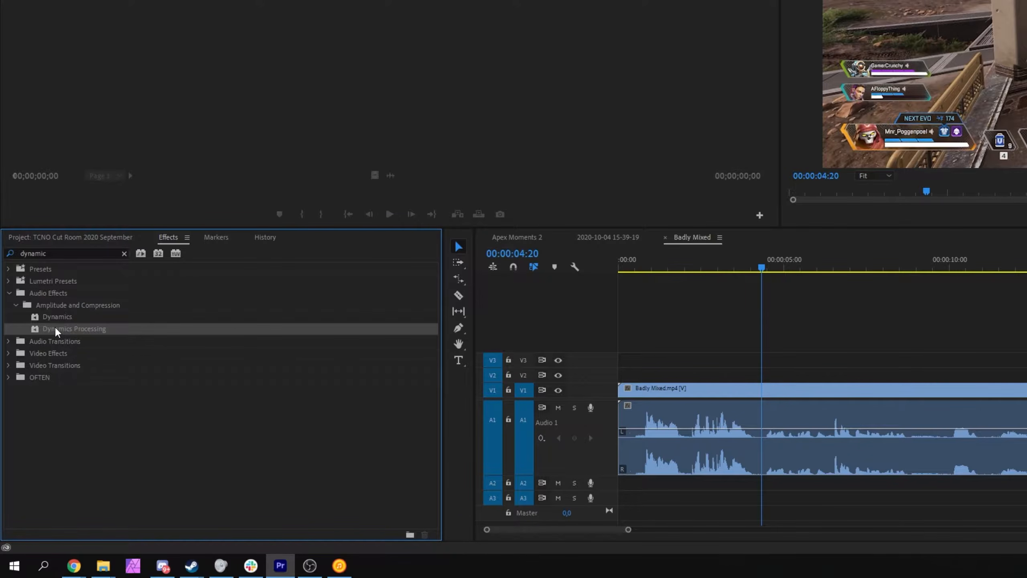
pyautogui.moveTo(55, 326); pyautogui.dragTo(749, 421)
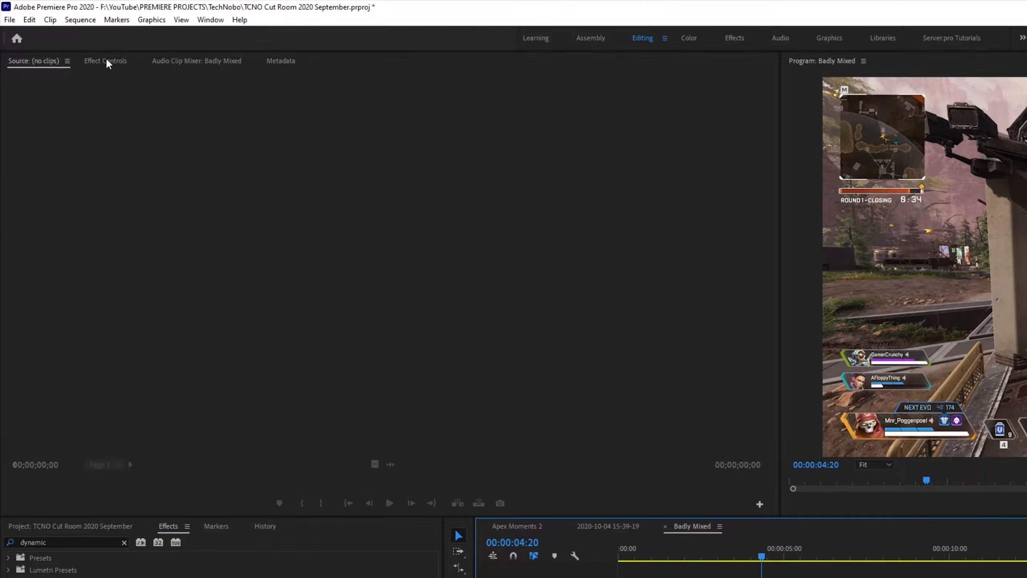
# - Open the custom setup editor of the Dynamics Processing effect on the Badly Mixed clip
pyautogui.click(106, 61)
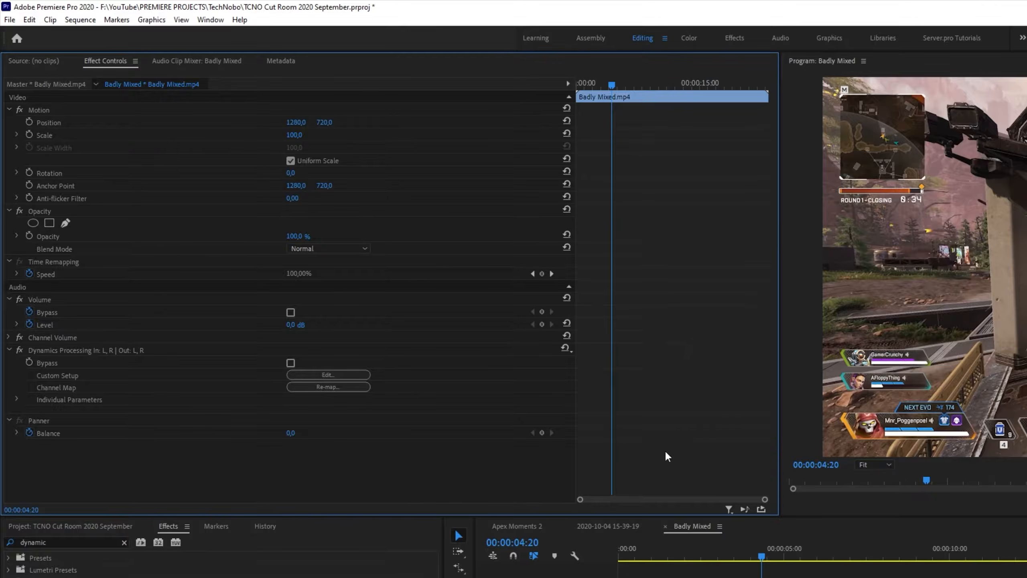
pyautogui.click(65, 351)
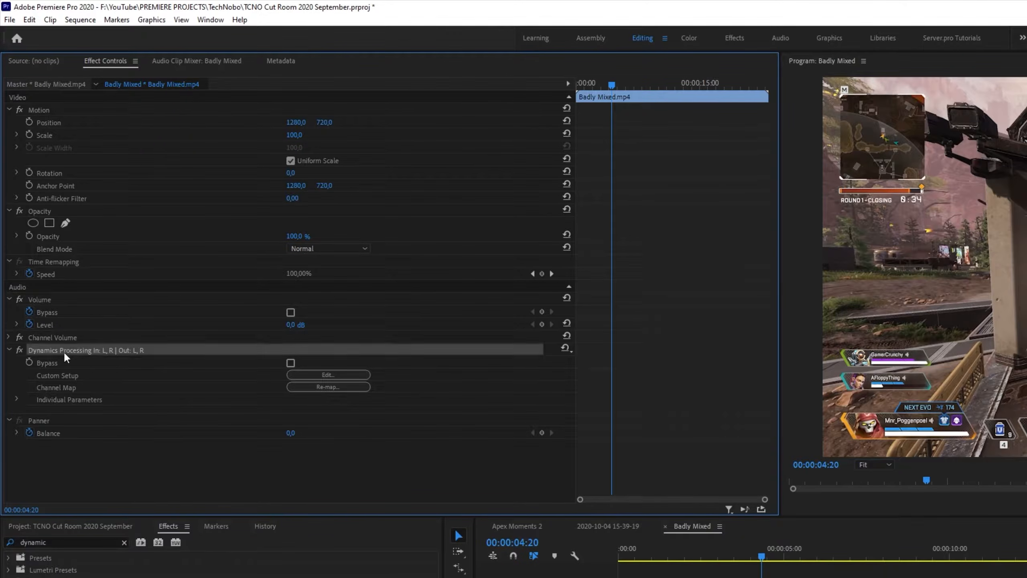
pyautogui.click(300, 374)
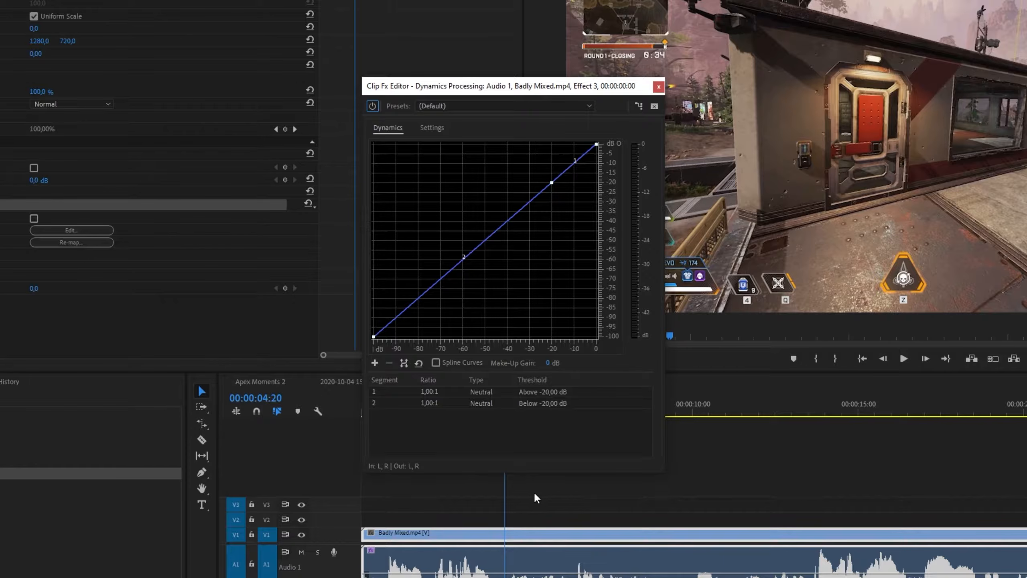
# - Play the clip from the start with the dynamics editor open to examine its levels on the graph
pyautogui.scroll(3, 531, 492)
pyautogui.moveTo(679, 406); pyautogui.dragTo(227, 431)
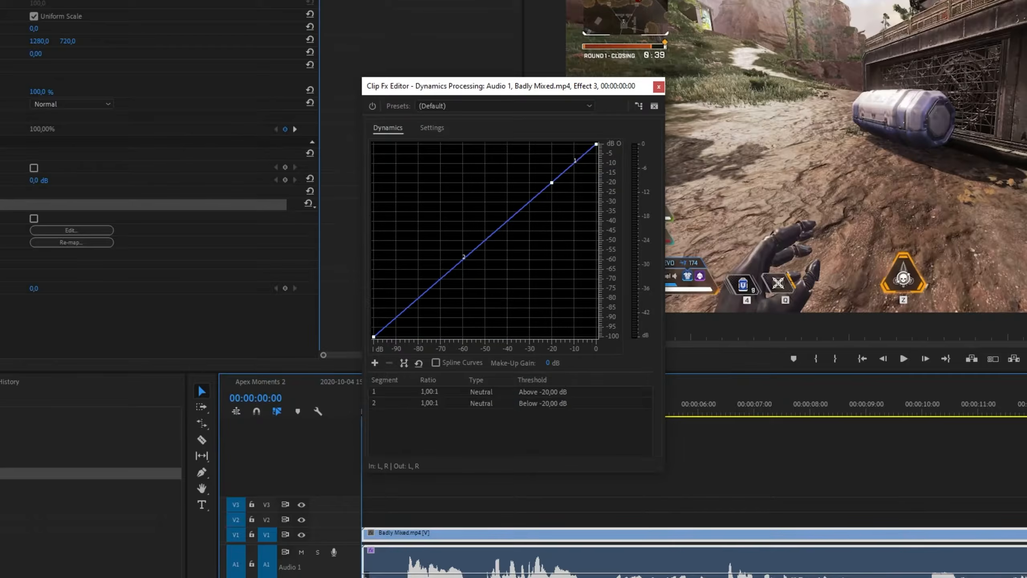
pyautogui.press('space')
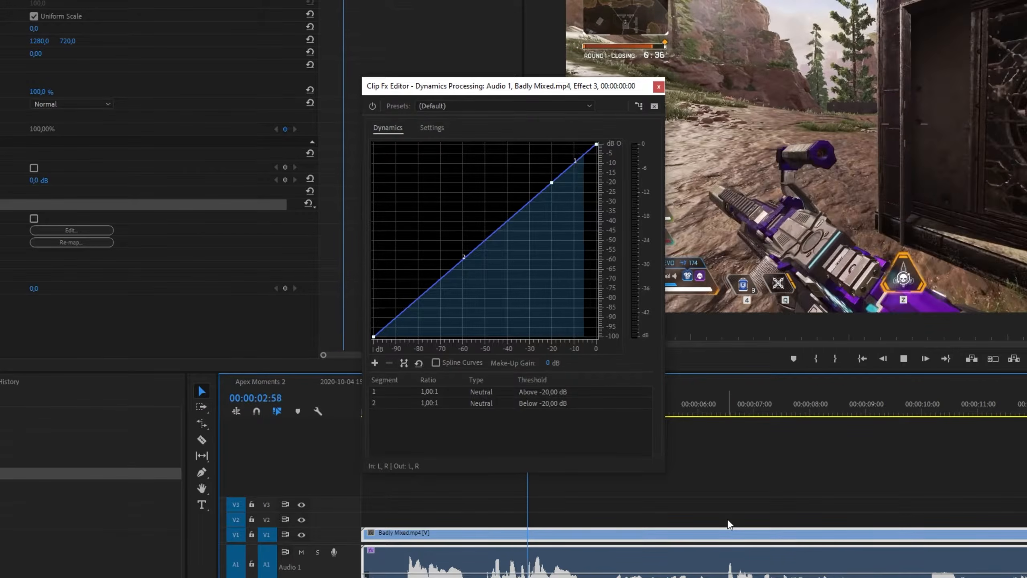
pyautogui.press('space')
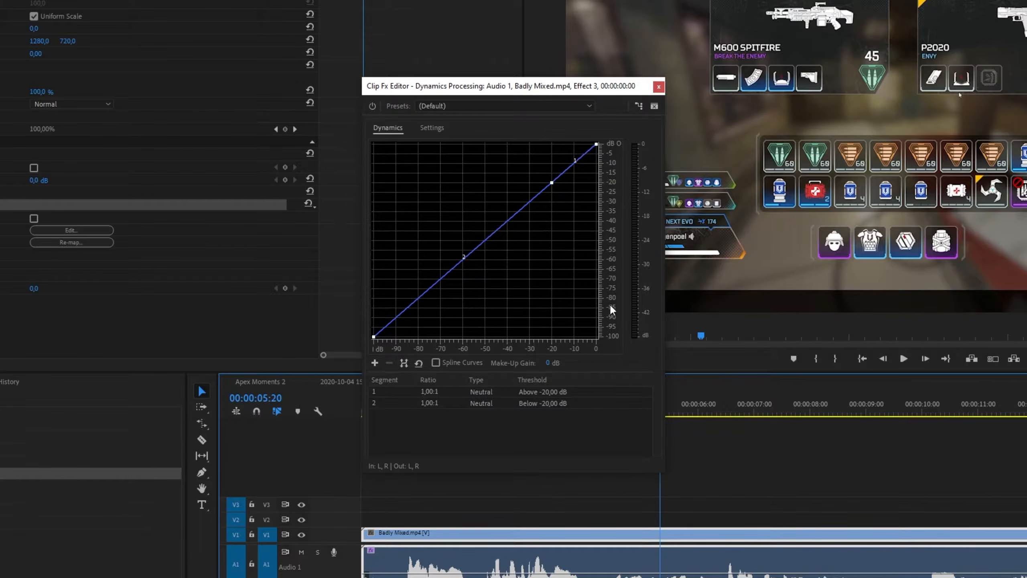
# - Lower the dynamics curve's 0 dB end point to about -20 dB, flattening levels above the threshold, and play from the start
pyautogui.moveTo(597, 144); pyautogui.dragTo(607, 186)
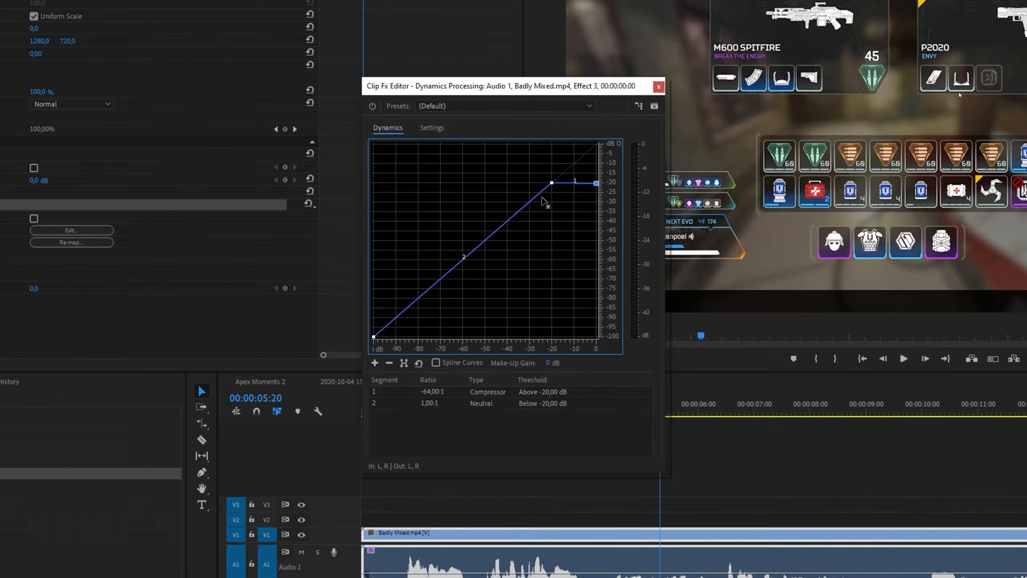
pyautogui.moveTo(699, 404); pyautogui.dragTo(358, 431)
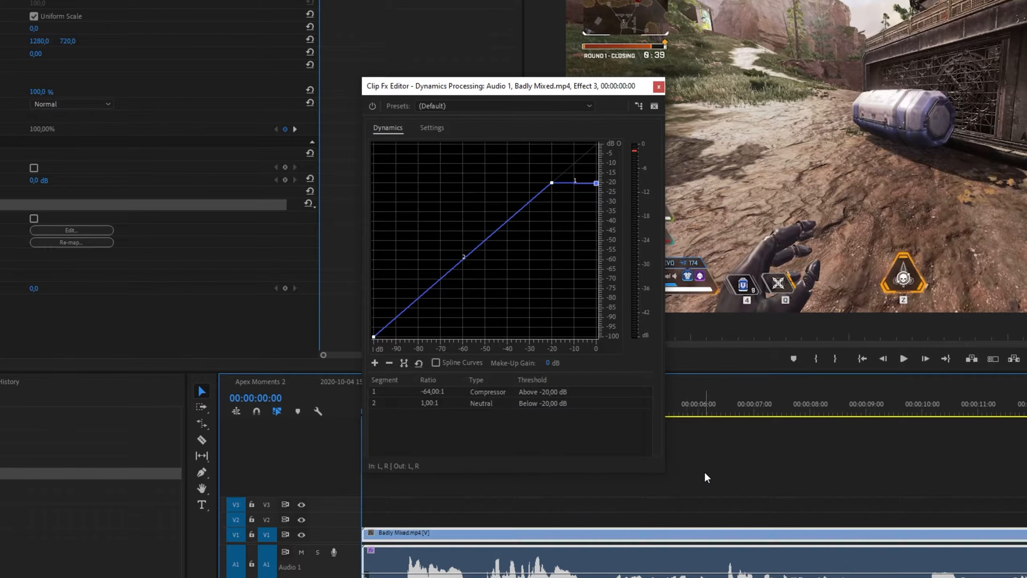
pyautogui.press('space')
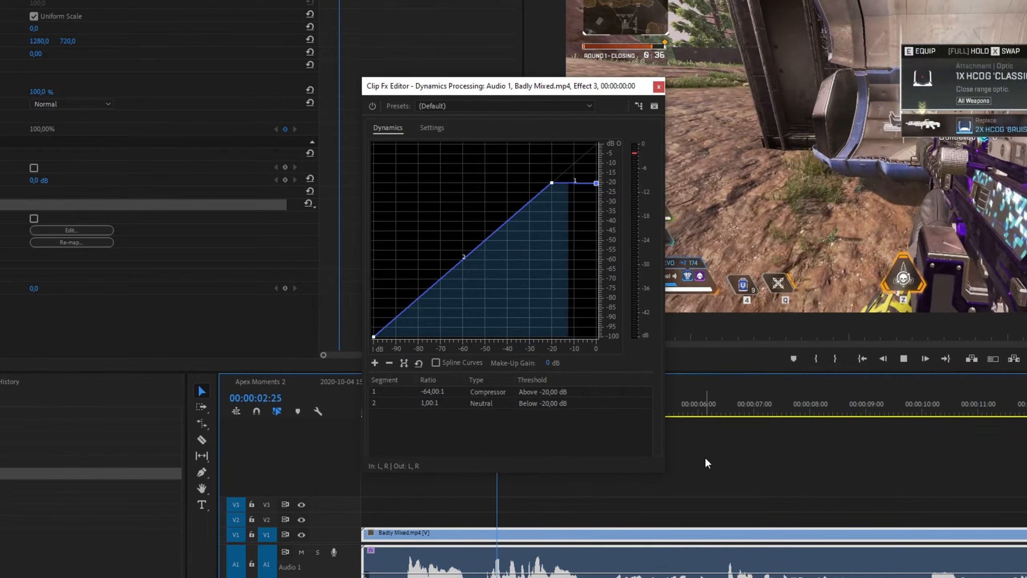
pyautogui.press('space')
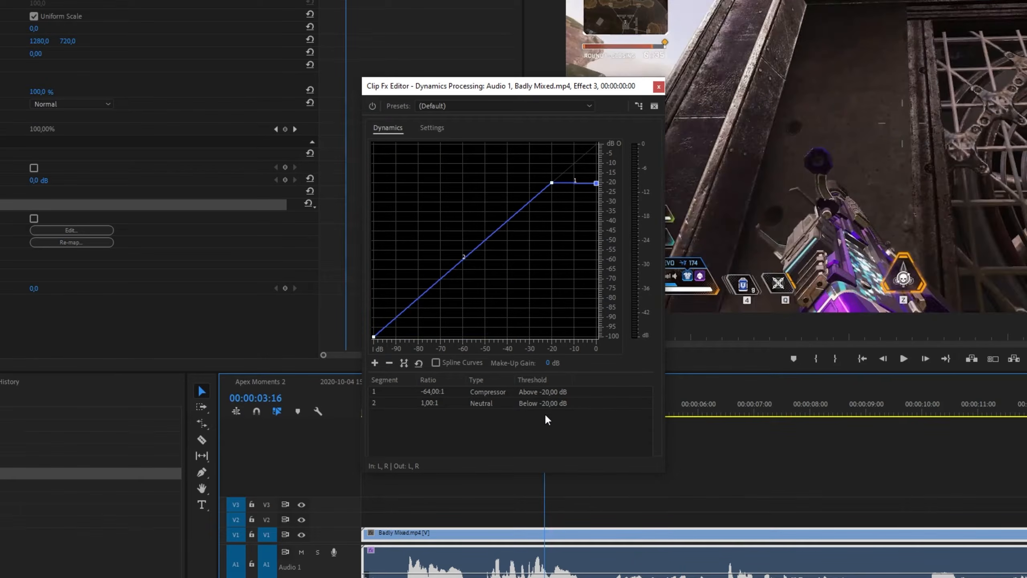
pyautogui.press('space')
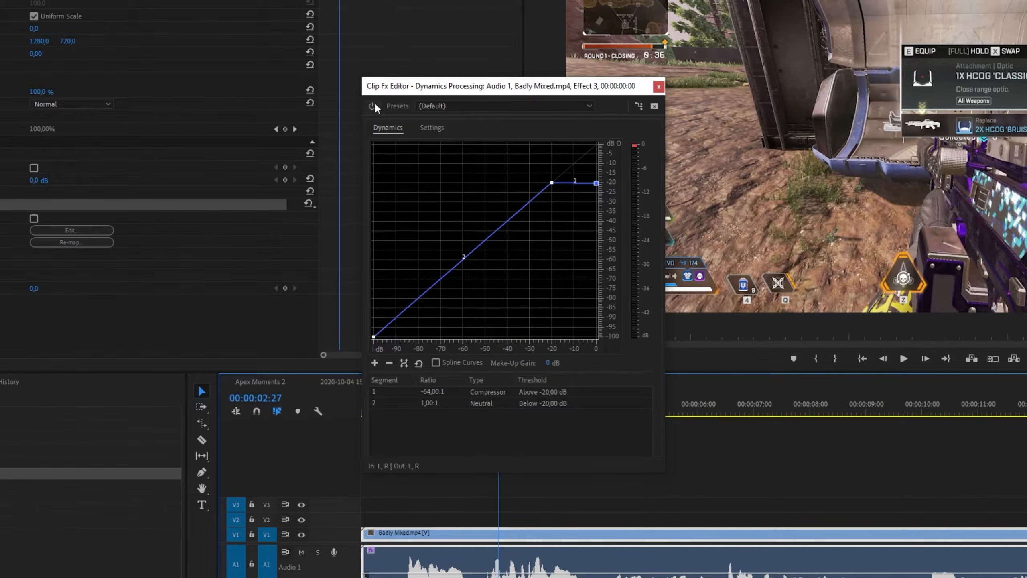
# - Bypass the Dynamics Processing effect during playback to compare the sound without compression, then re-enable it
pyautogui.click(372, 106)
pyautogui.press('space')
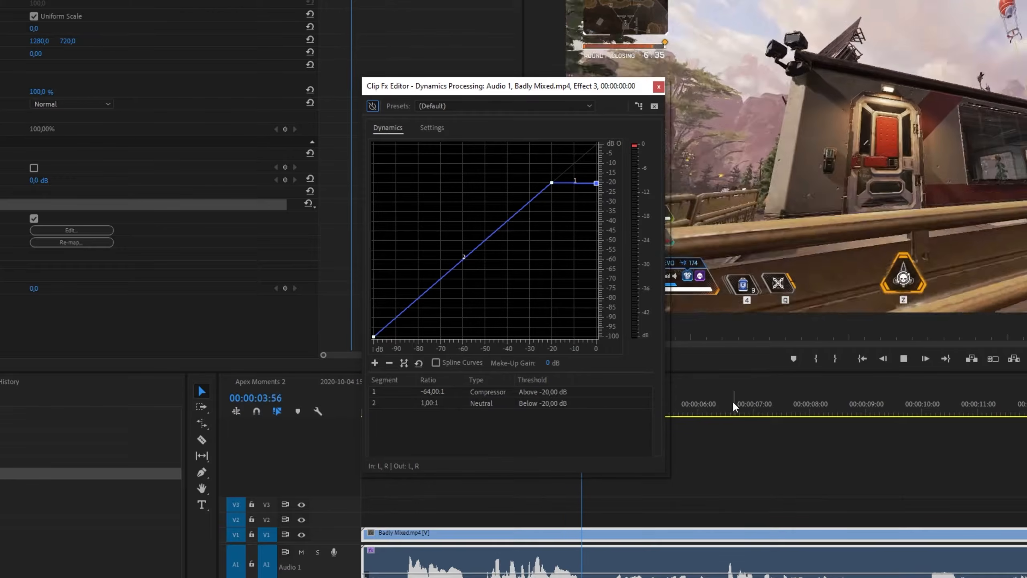
pyautogui.moveTo(695, 410); pyautogui.dragTo(493, 419)
pyautogui.click(371, 105)
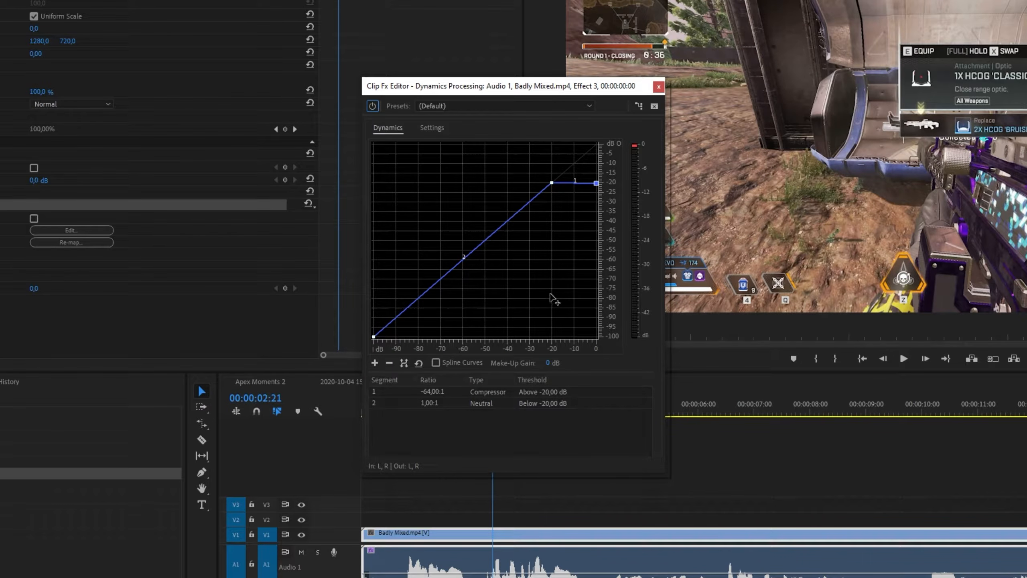
# - Reshape the compressor curve to a threshold of about -40.5 dB and a ratio of about 4.18:1, and play the result
pyautogui.moveTo(551, 183); pyautogui.dragTo(506, 222)
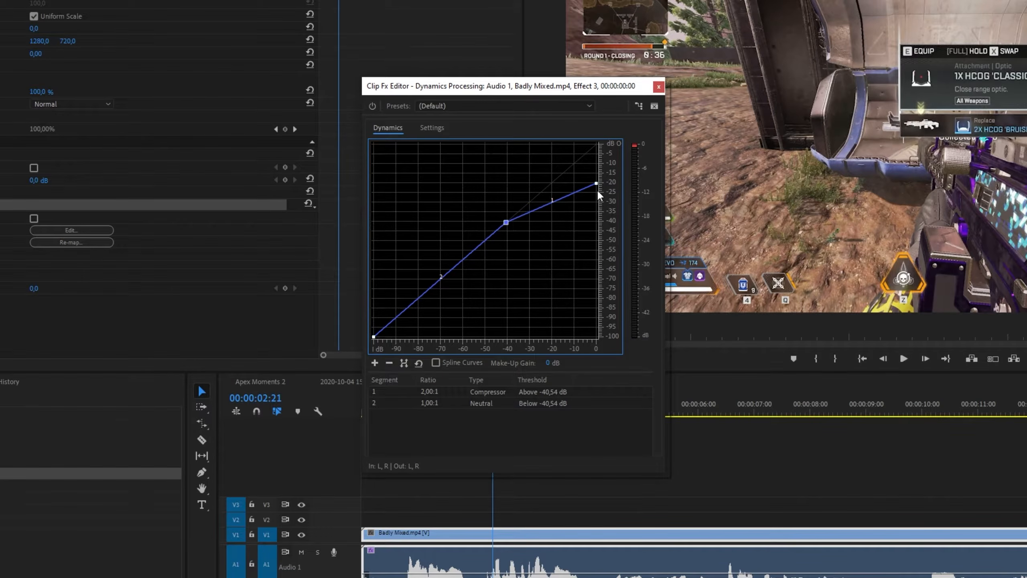
pyautogui.moveTo(597, 183); pyautogui.dragTo(598, 206)
pyautogui.press('space')
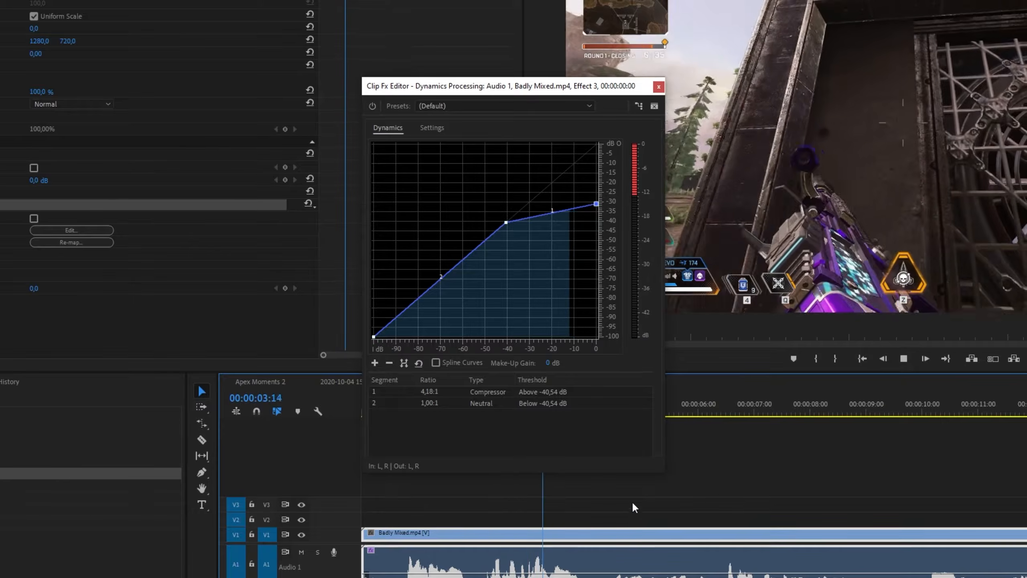
# - Reshape the dynamics curve to a threshold of about -19 dB, raise its -100 dB end to about -73 dB, and play the result
pyautogui.press('space')
pyautogui.moveTo(506, 223); pyautogui.dragTo(596, 181)
pyautogui.moveTo(373, 337); pyautogui.dragTo(344, 284)
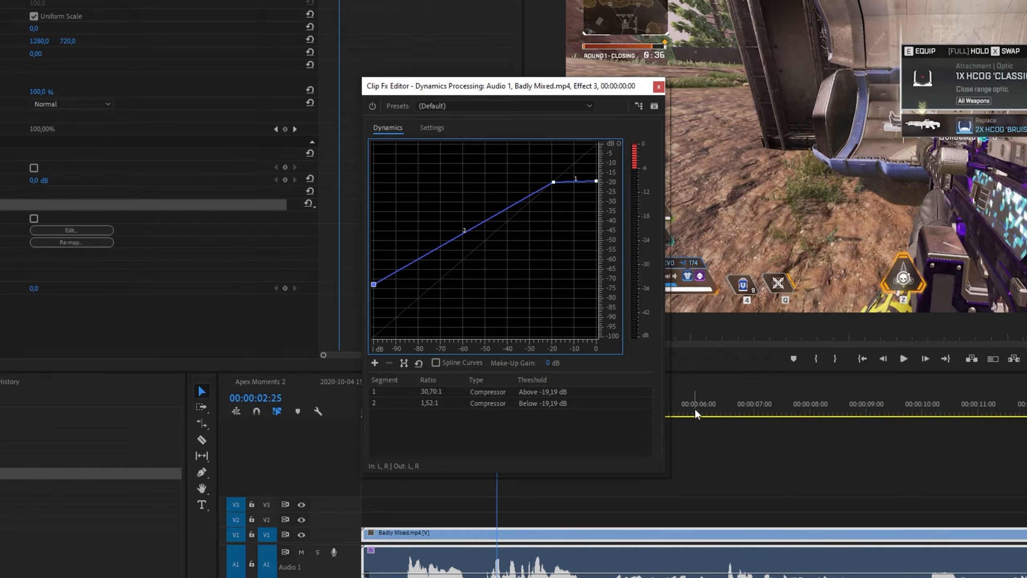
pyautogui.press('space')
pyautogui.press('space')
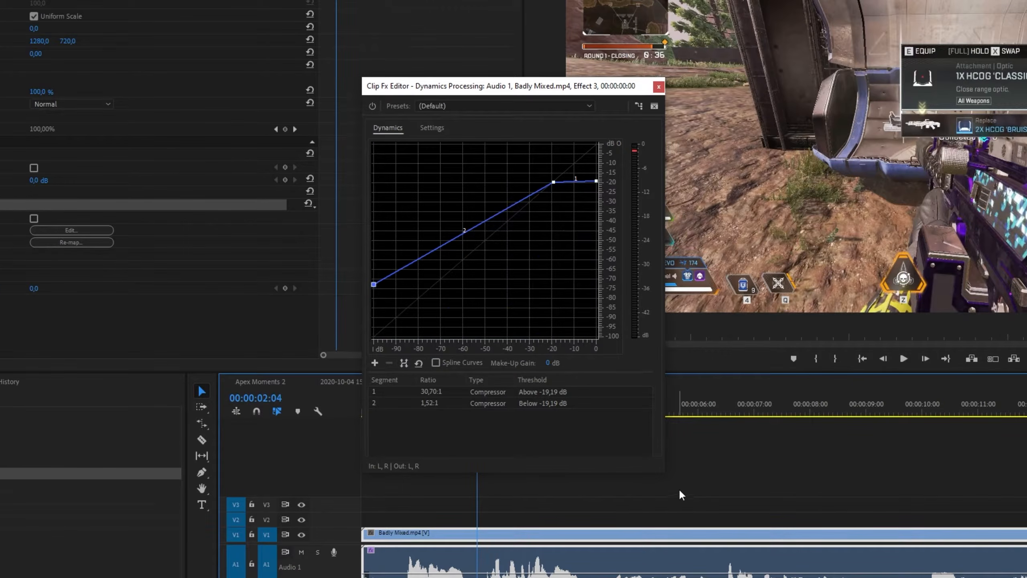
pyautogui.press('space')
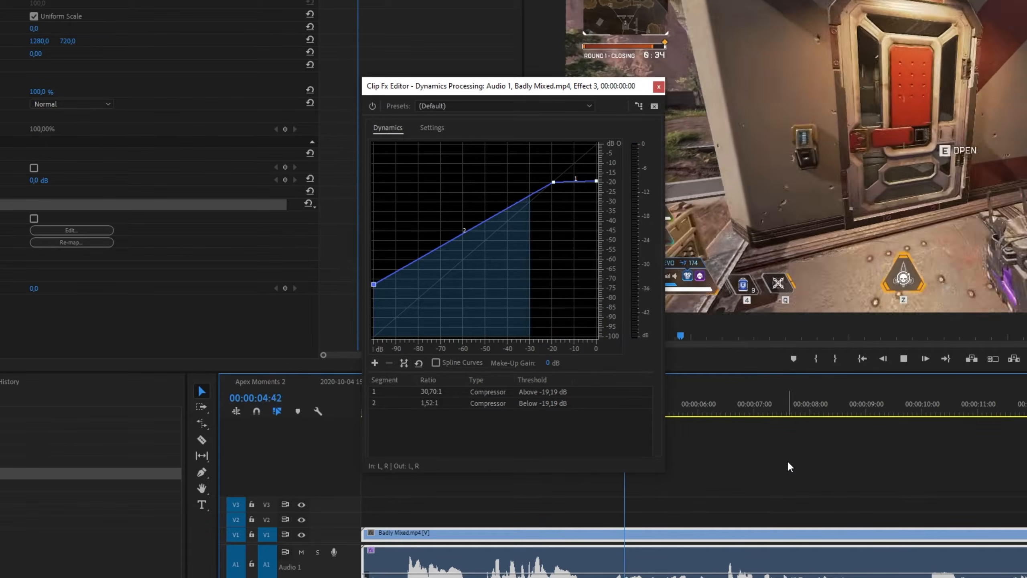
pyautogui.press('space')
# - Raise the curve's low end point to about -48 dB to boost quiet sounds further, and play the result from an earlier point
pyautogui.moveTo(688, 408); pyautogui.dragTo(512, 392)
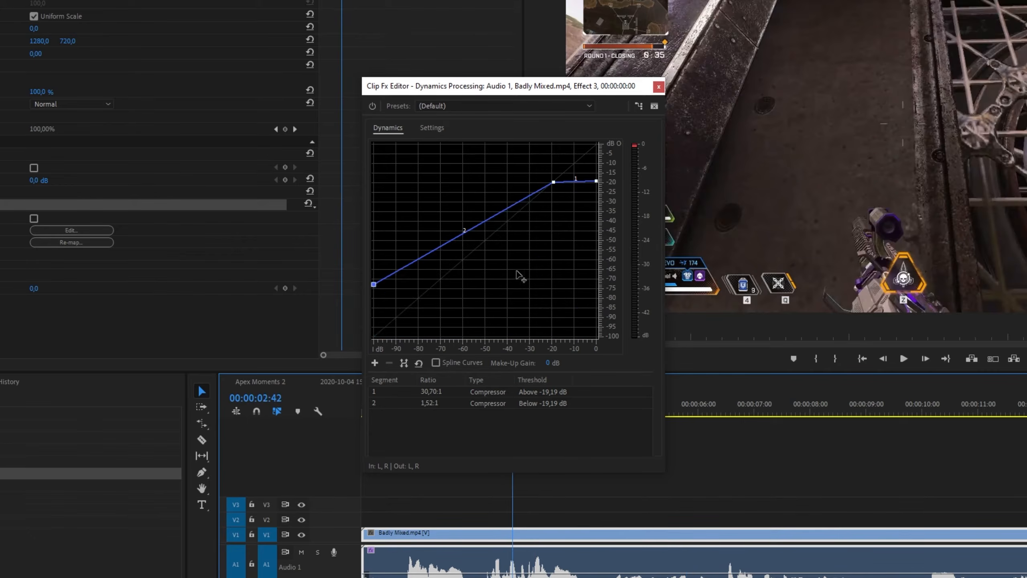
pyautogui.moveTo(374, 284); pyautogui.dragTo(374, 236)
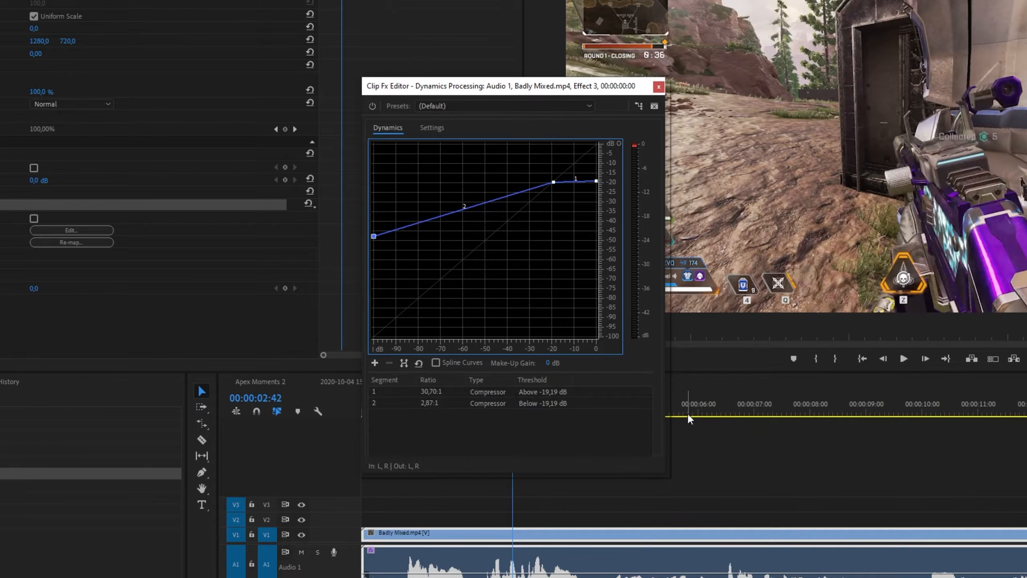
pyautogui.press('space')
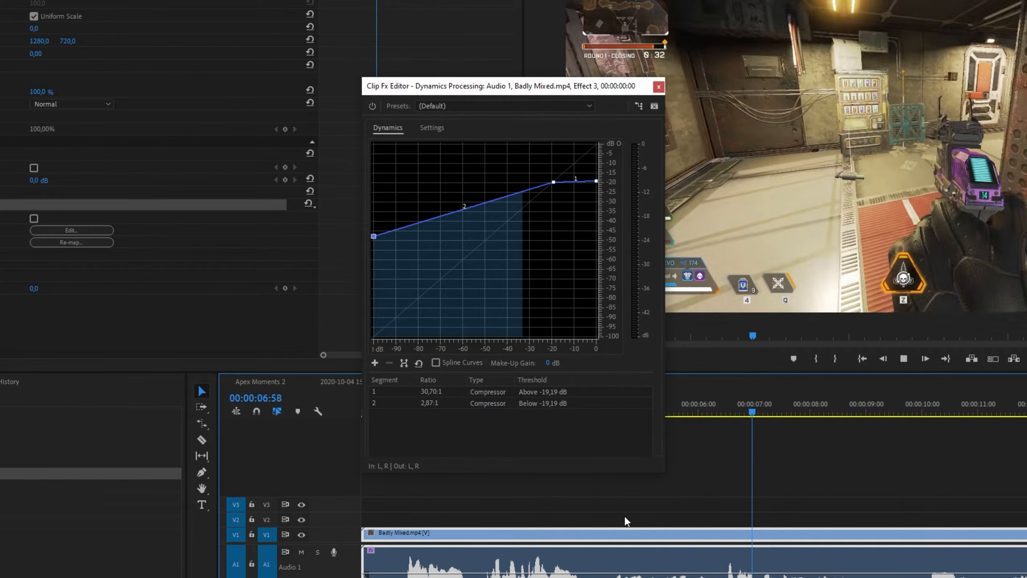
pyautogui.press('space')
# - Return the curve's low end to -100 dB, create a boost with points at about -39.5 and -35.7 dB, and play the result
pyautogui.moveTo(373, 239); pyautogui.dragTo(346, 339)
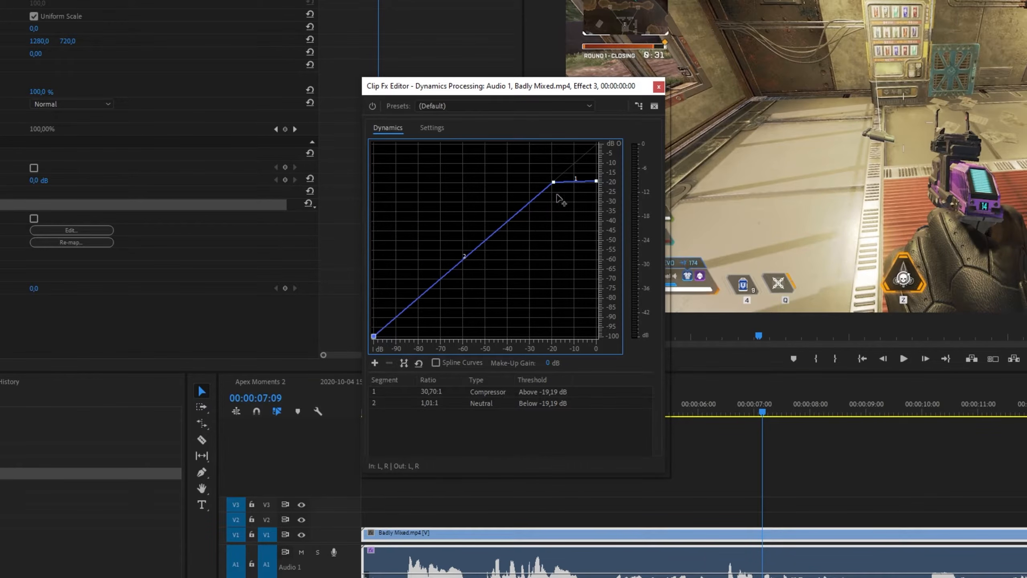
pyautogui.click(508, 222)
pyautogui.moveTo(554, 183); pyautogui.dragTo(517, 182)
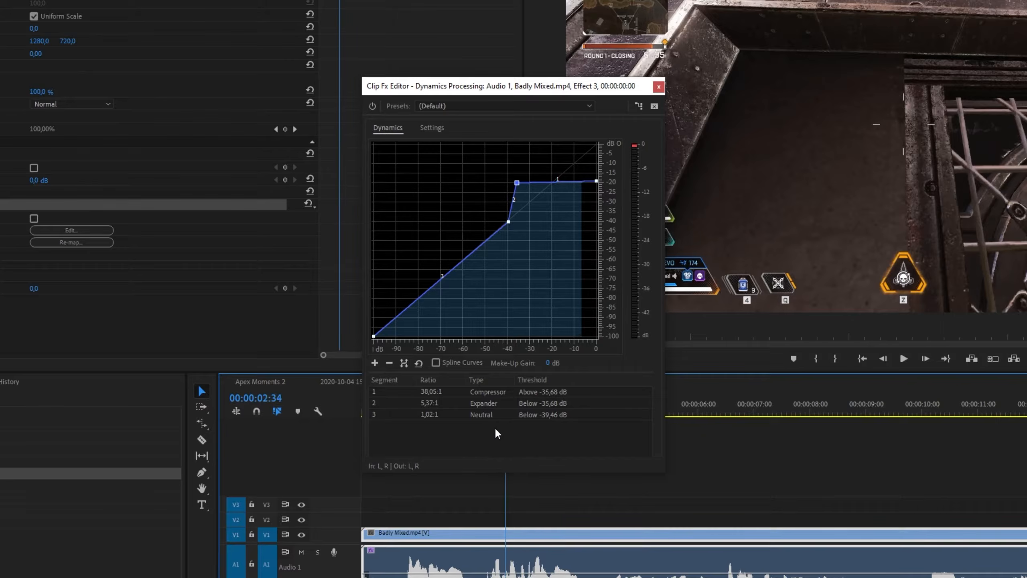
pyautogui.click(712, 527)
pyautogui.press('space')
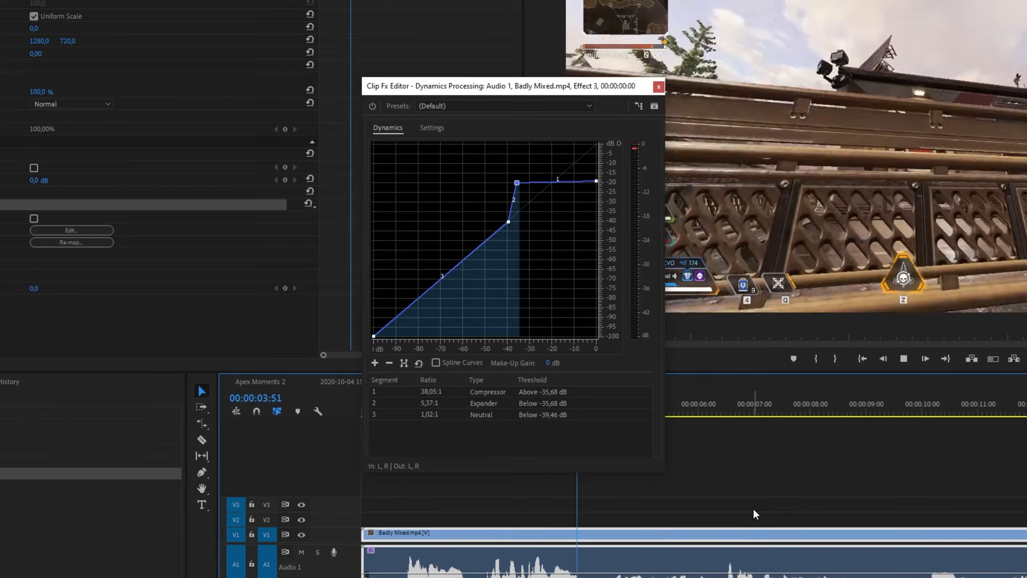
pyautogui.press('space')
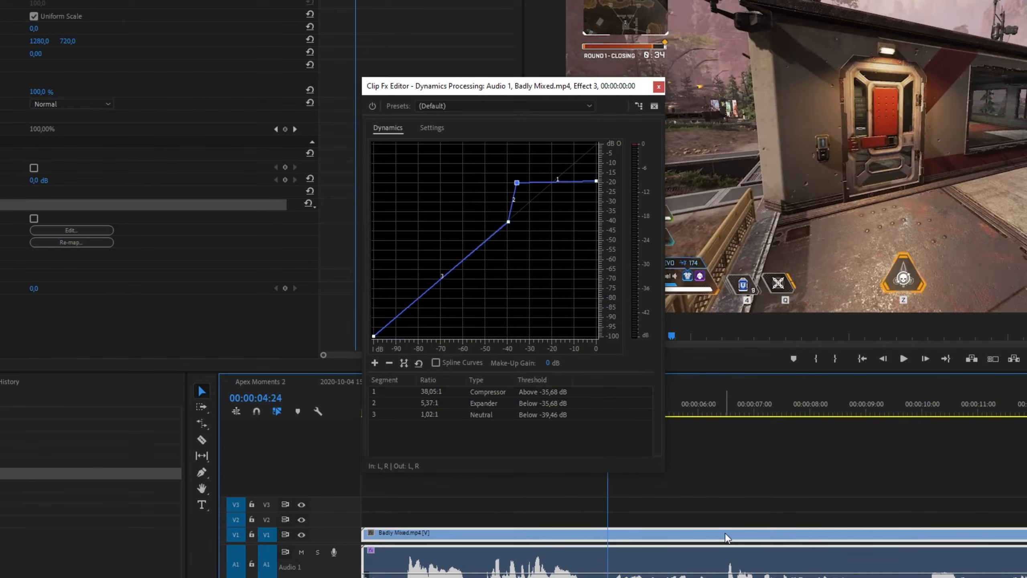
# - Shift the two middle curve points to about -48.7 and -43 dB, and play the result from an earlier point
pyautogui.moveTo(508, 223); pyautogui.dragTo(487, 235)
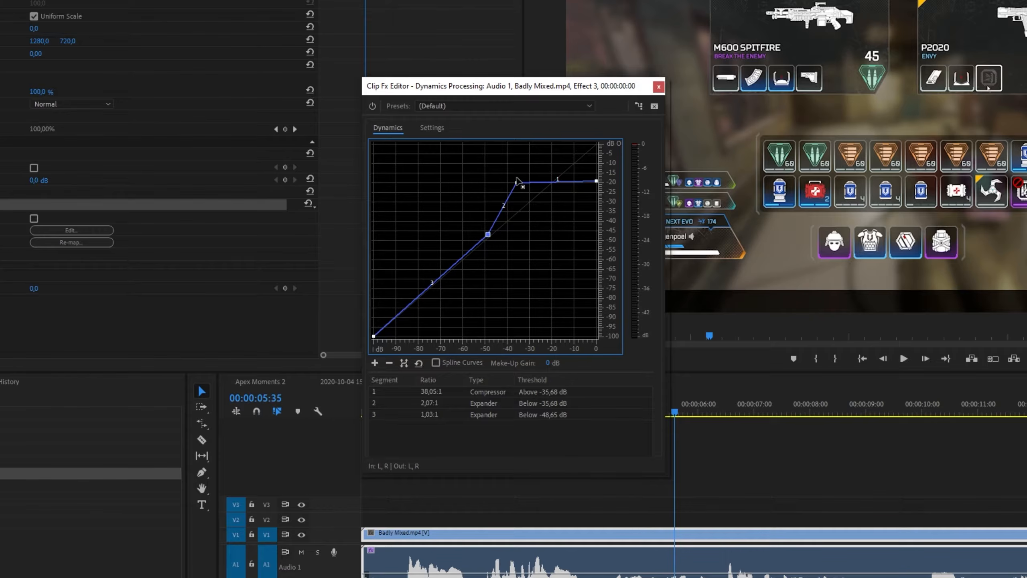
pyautogui.moveTo(516, 183); pyautogui.dragTo(502, 197)
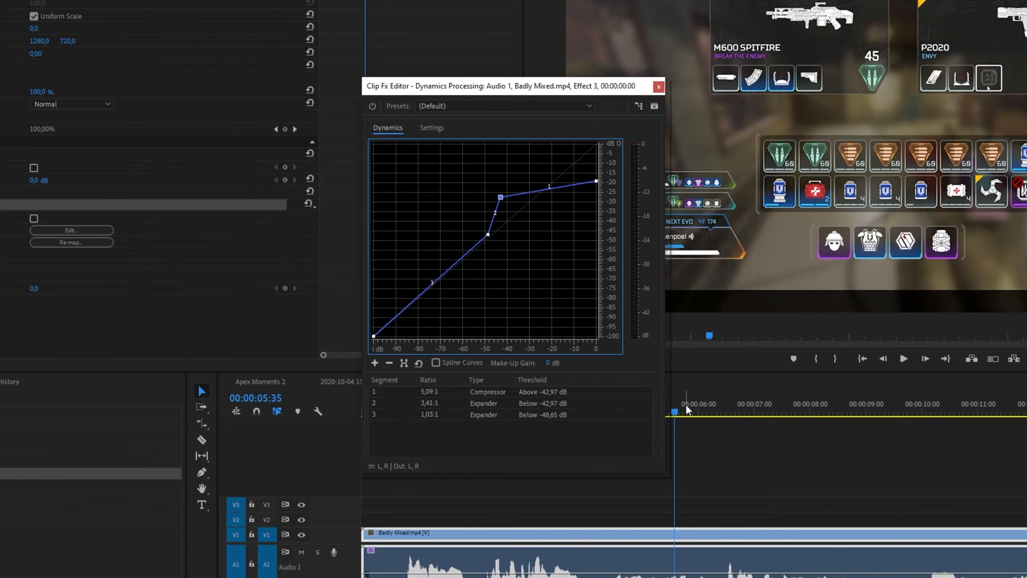
pyautogui.moveTo(682, 410); pyautogui.dragTo(586, 413)
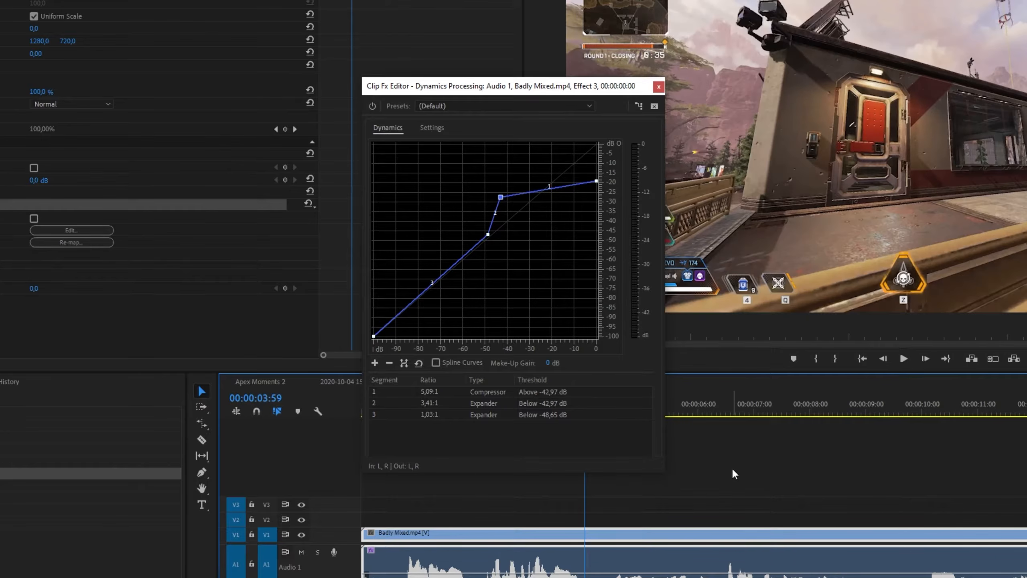
pyautogui.press('space')
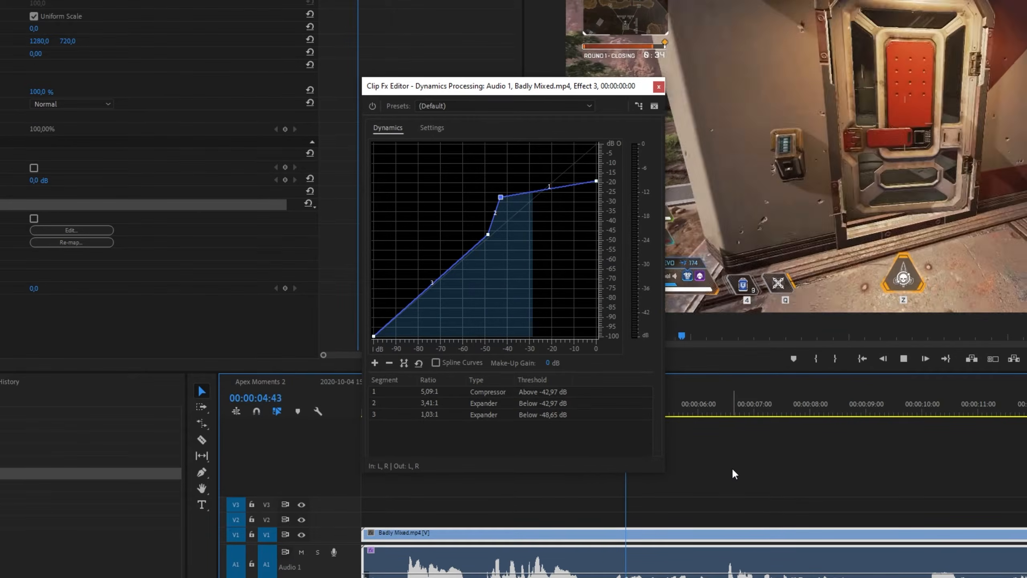
pyautogui.press('space')
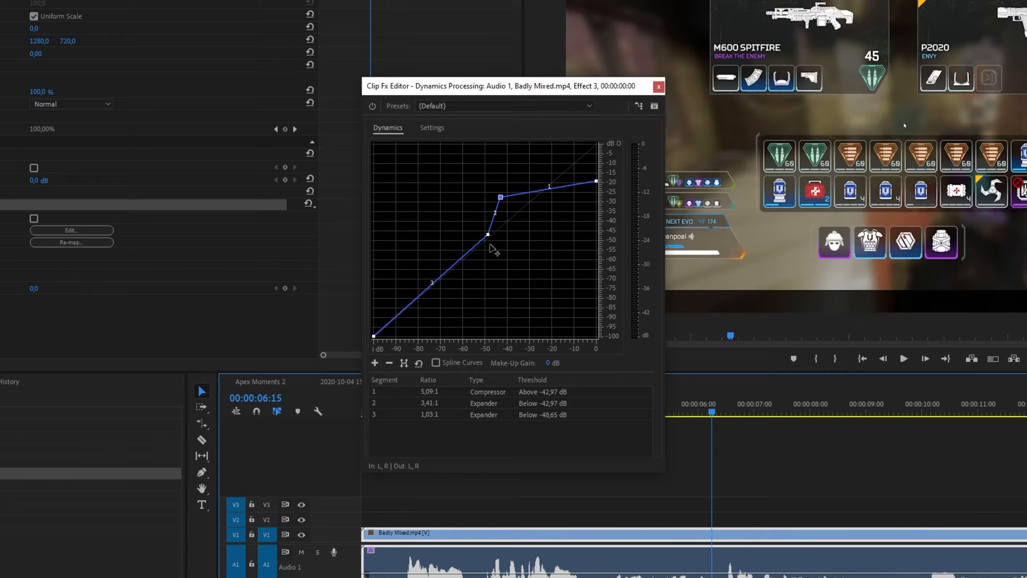
# - Move the middle curve points to about -66 and -47 dB, raise the 0 dB end to about -1 dB, and play the result
pyautogui.moveTo(488, 235); pyautogui.dragTo(449, 272)
pyautogui.moveTo(500, 197); pyautogui.dragTo(492, 203)
pyautogui.moveTo(596, 181); pyautogui.dragTo(596, 146)
pyautogui.press('space')
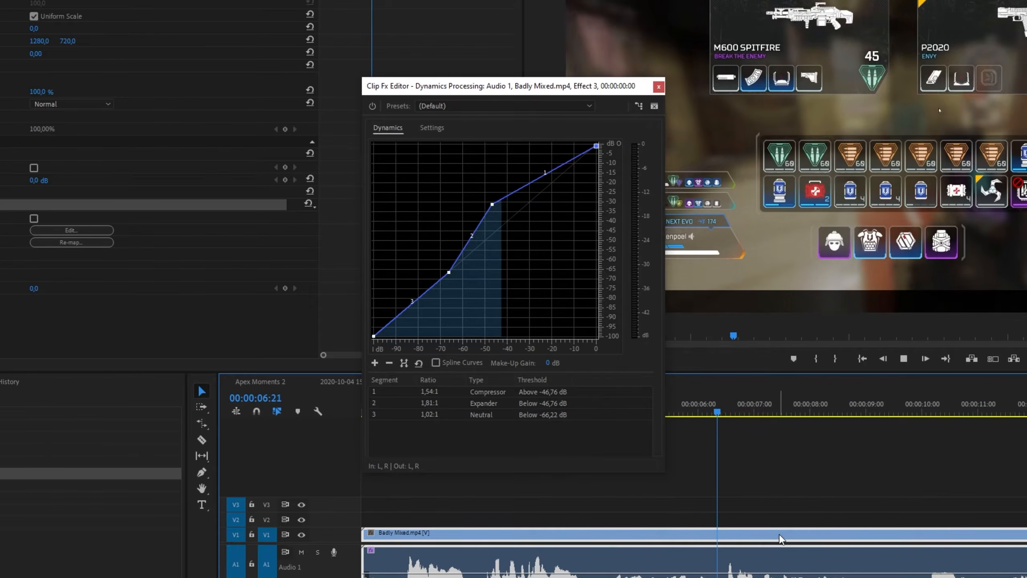
pyautogui.press('space')
# - Add a curve point at about -19.5 dB, lower the 0 dB end to about -12 dB, and check the playback
pyautogui.click(553, 170)
pyautogui.moveTo(597, 146); pyautogui.dragTo(597, 166)
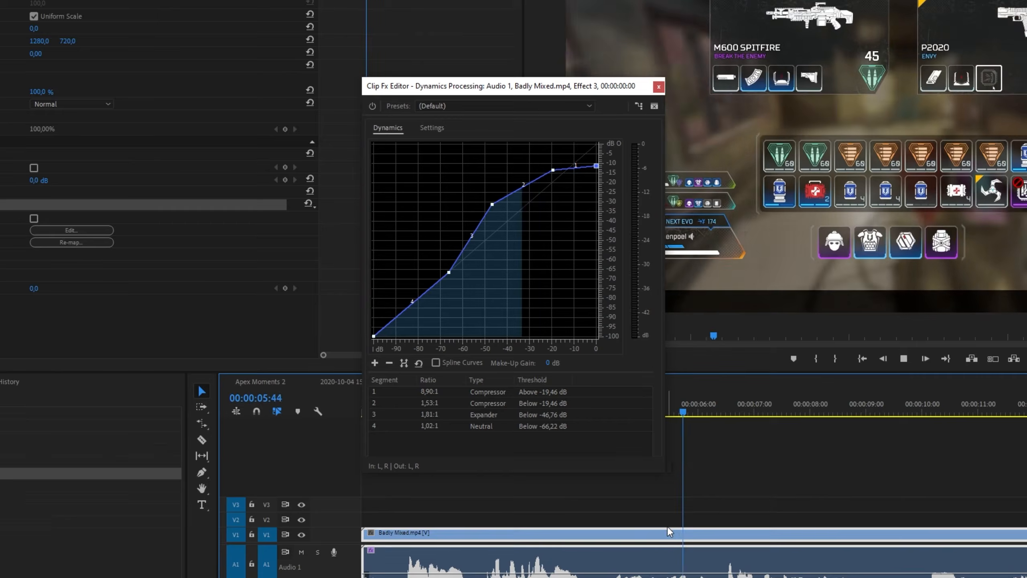
pyautogui.press('space')
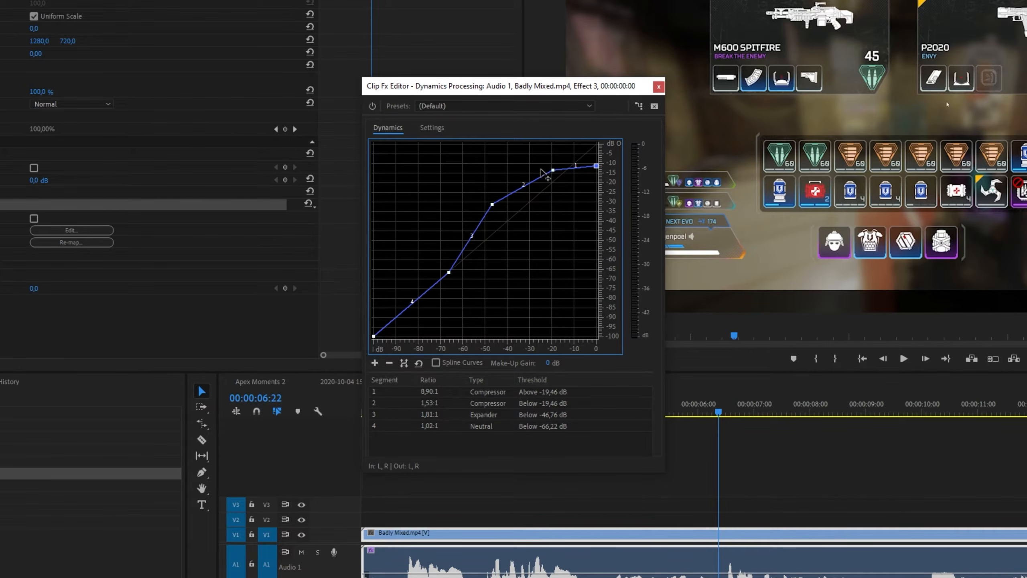
# - Review the effect's attack, release and gain settings and its list of presets without choosing one
pyautogui.click(432, 128)
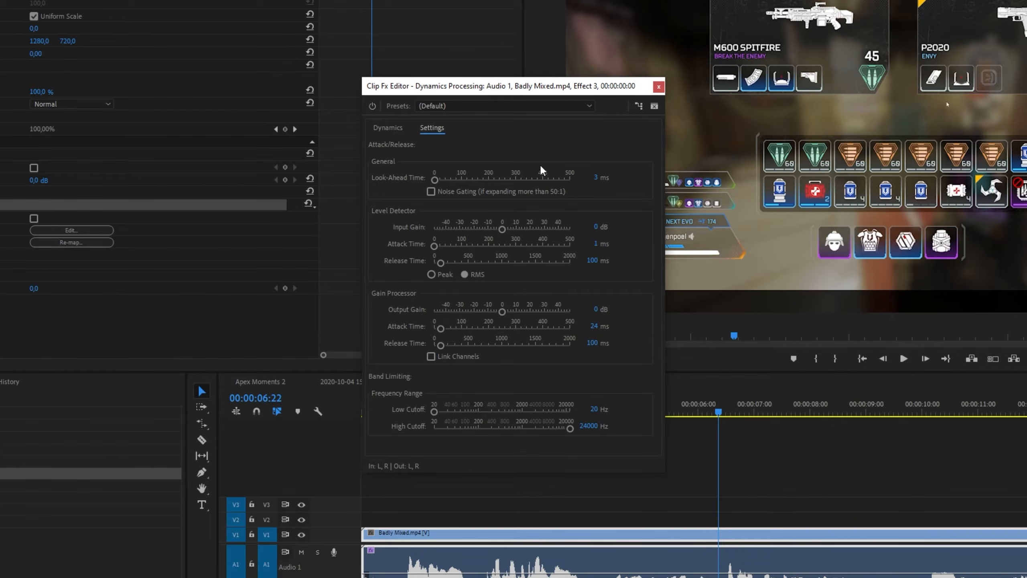
pyautogui.click(387, 129)
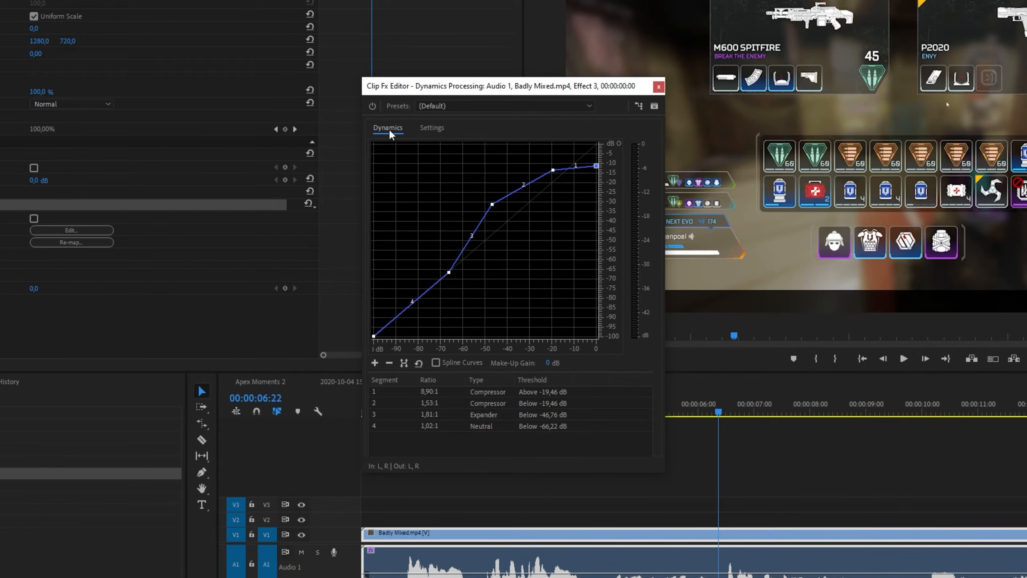
pyautogui.click(461, 108)
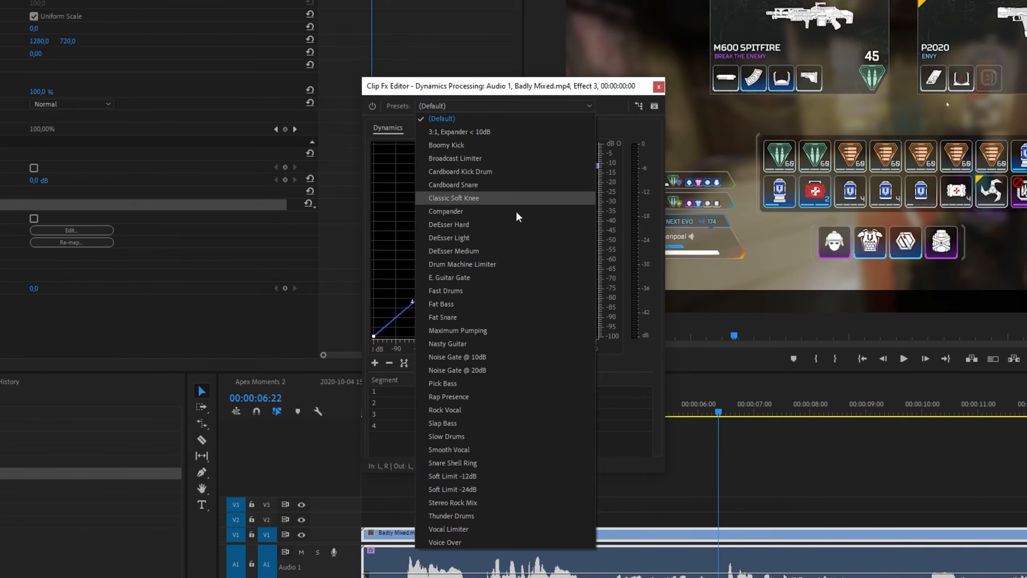
pyautogui.click(619, 130)
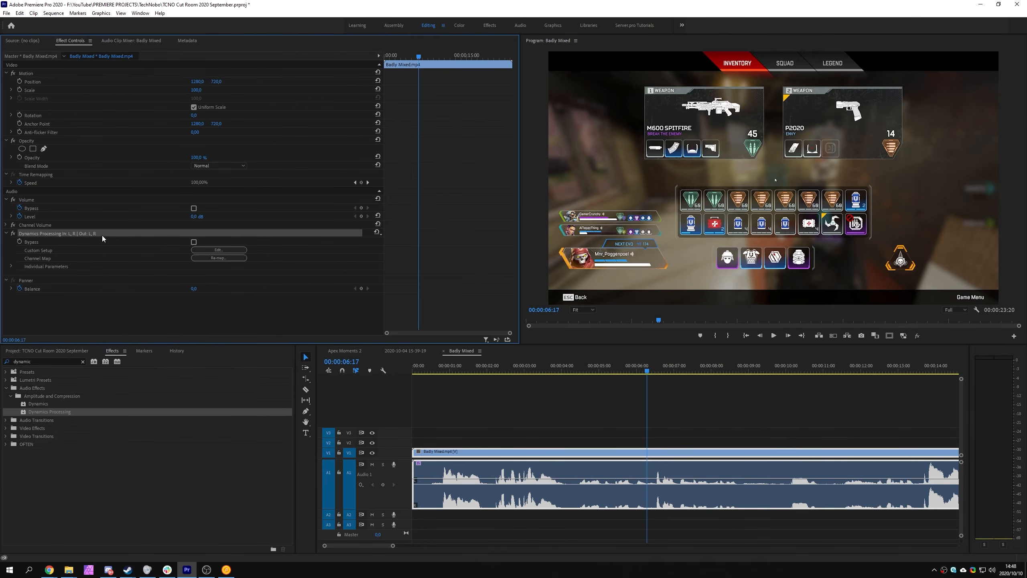
# - Minimize the video editing window to show the desktop
pyautogui.click(692, 431)
pyautogui.scroll(-4, 697, 432)
pyautogui.click(980, 5)
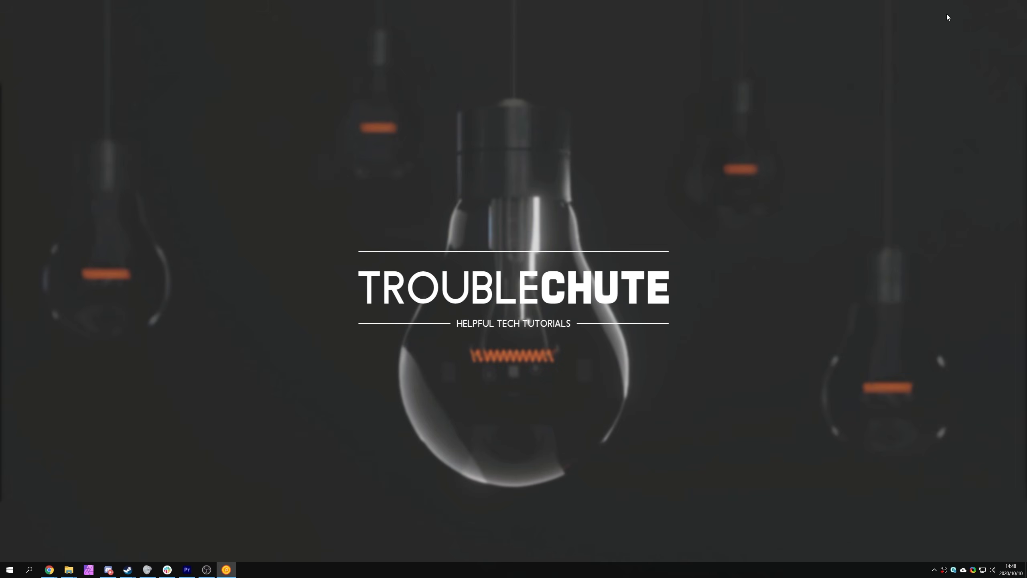